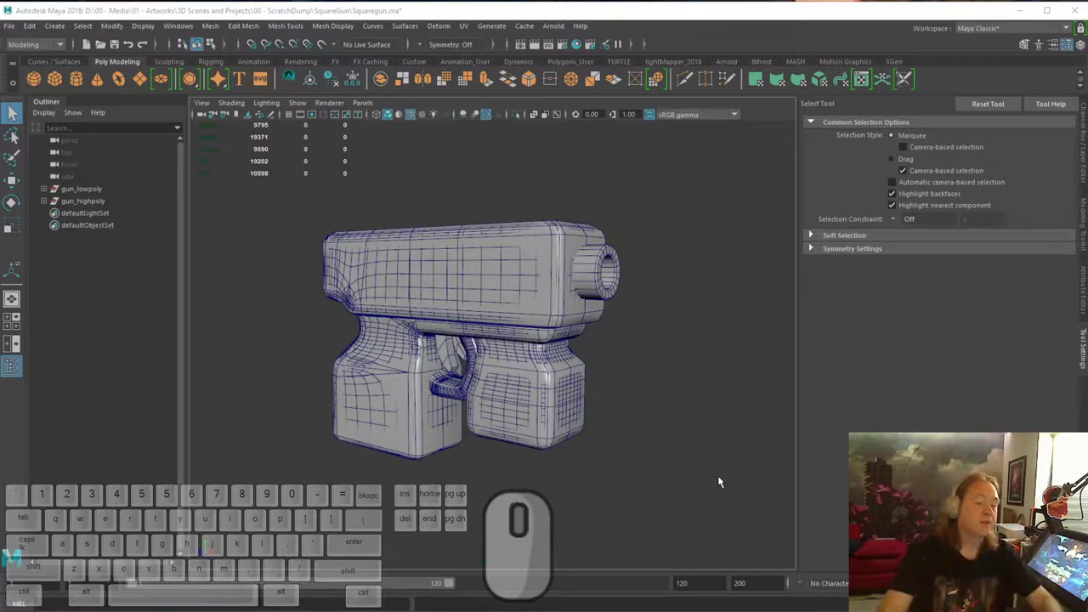
# Select the gun_highpoly and gun_lowpoly groups in turn to compare the two overlapping gun meshes
pyautogui.keyDown('alt'); pyautogui.moveTo(545, 370); pyautogui.dragTo(442, 320); pyautogui.keyUp('alt')
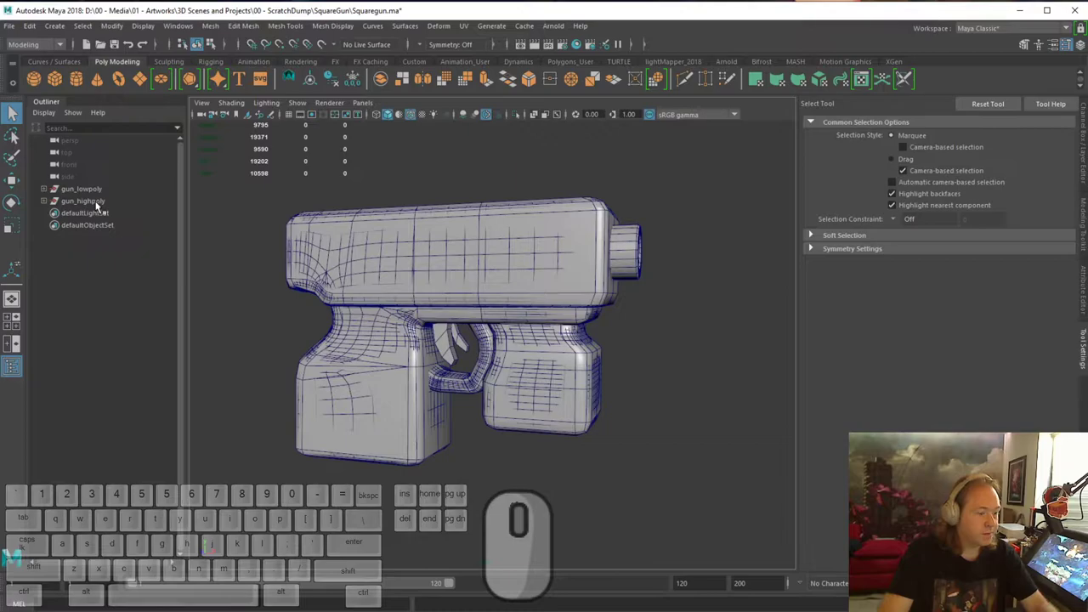
pyautogui.click(96, 202)
pyautogui.click(94, 191)
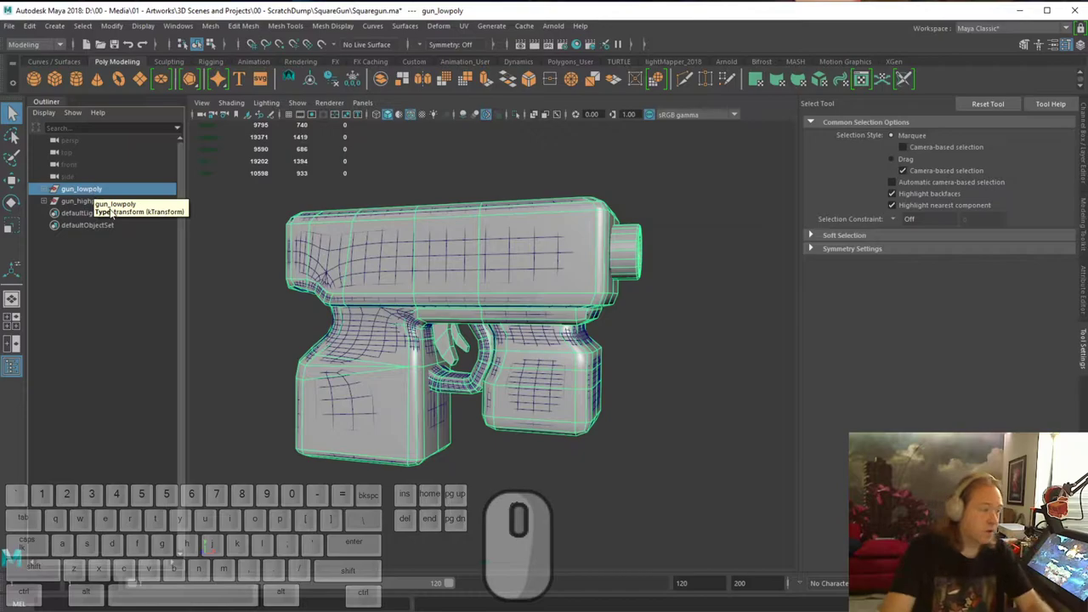
pyautogui.click(83, 200)
pyautogui.keyDown('alt'); pyautogui.moveTo(541, 369); pyautogui.dragTo(374, 338); pyautogui.keyUp('alt')
pyautogui.click(296, 267)
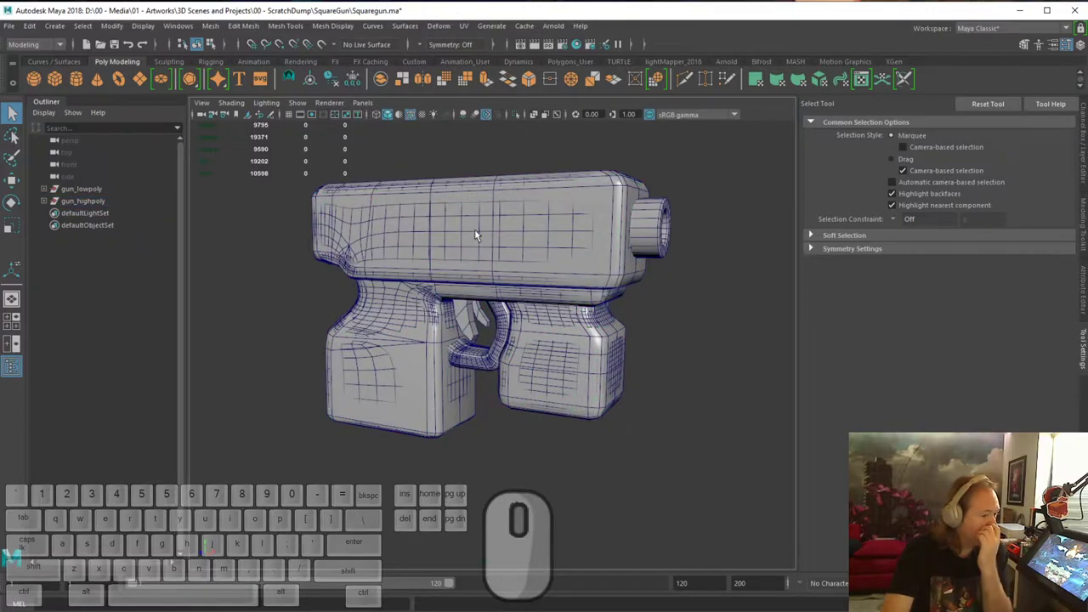
# Examine the low-poly gun body's UV shells in the UV Editor, move the editor off the viewport and return to object selection
pyautogui.click(404, 264)
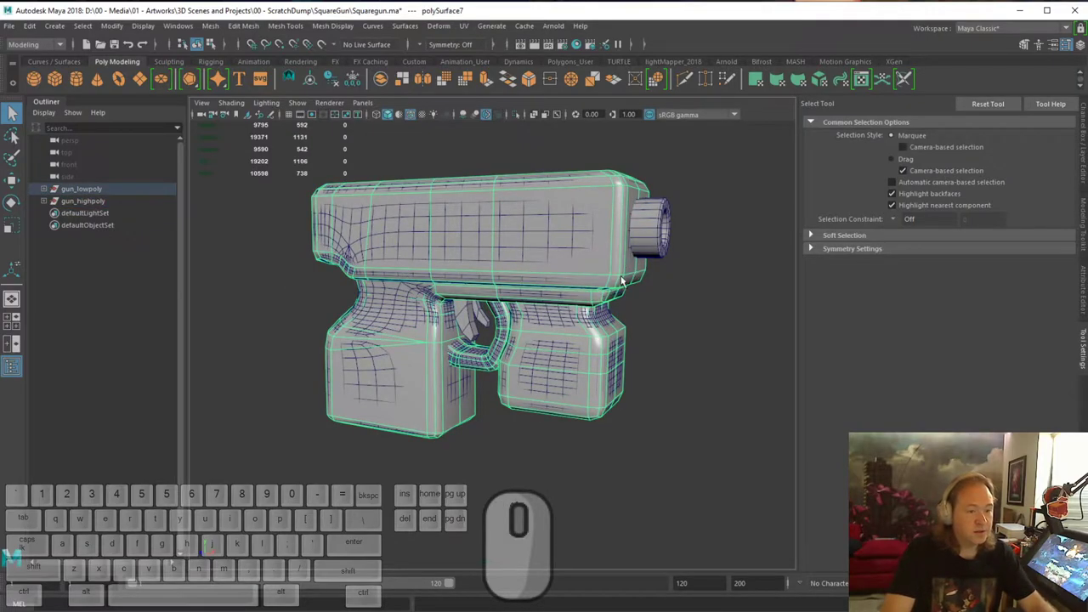
pyautogui.click(464, 26)
pyautogui.click(464, 25)
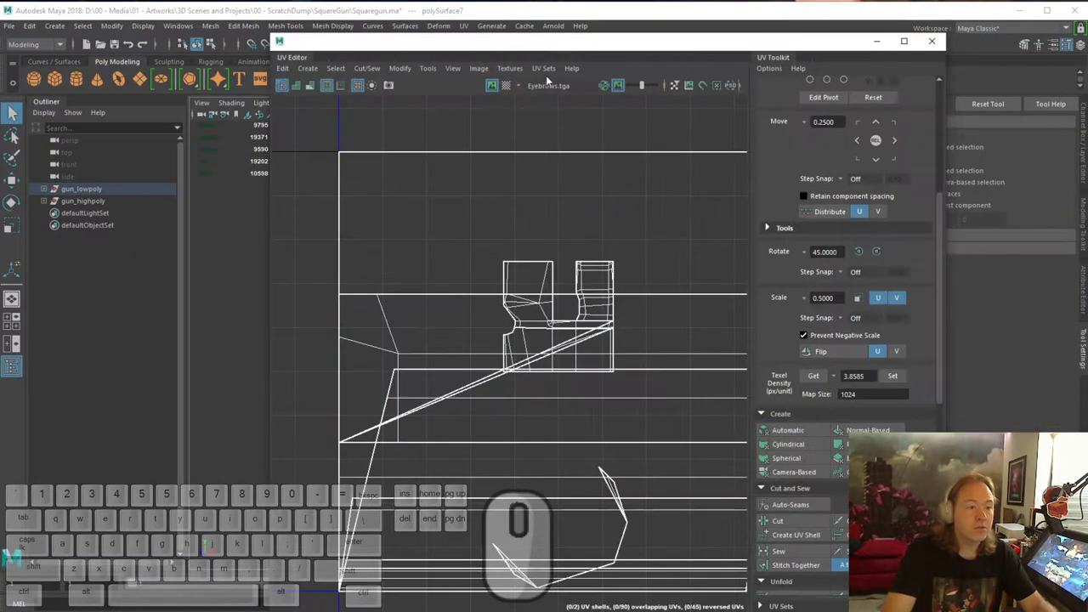
pyautogui.press('space')
pyautogui.moveTo(670, 374); pyautogui.dragTo(725, 161)
pyautogui.moveTo(514, 190); pyautogui.dragTo(548, 196, button='right')
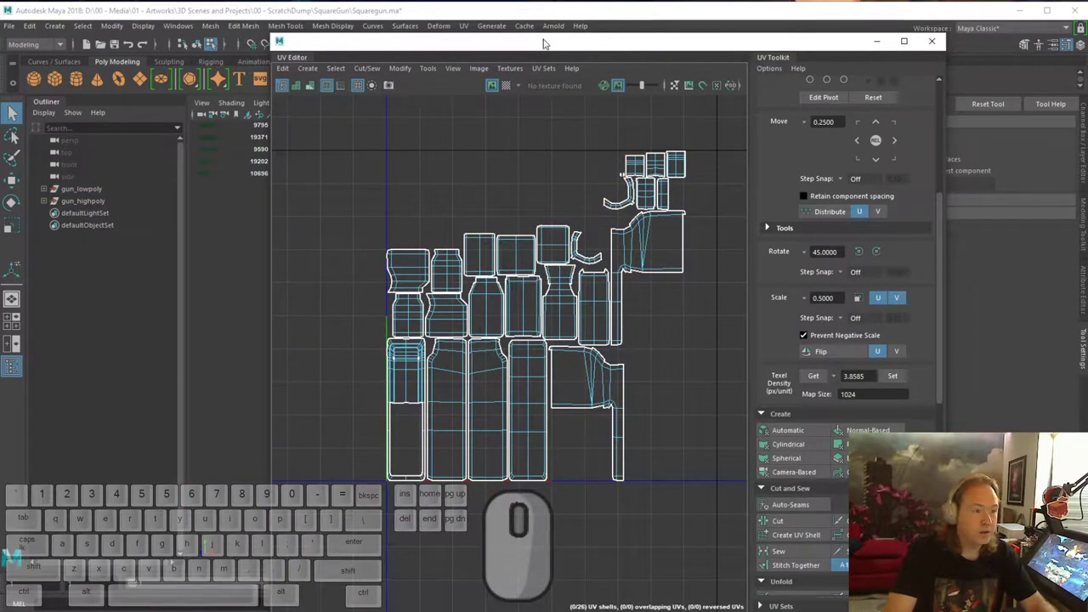
pyautogui.moveTo(544, 42); pyautogui.dragTo(887, 75)
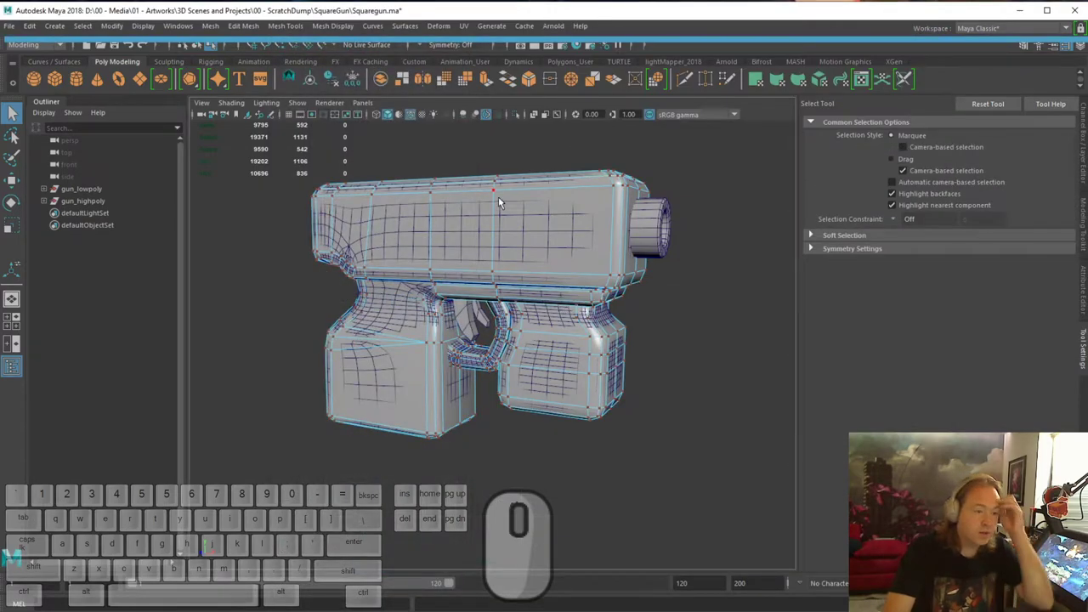
pyautogui.moveTo(498, 197); pyautogui.dragTo(551, 189, button='right')
pyautogui.click(498, 151)
pyautogui.click(495, 195)
# Separate the combined low-poly gun body into individual mesh pieces
pyautogui.click(85, 202)
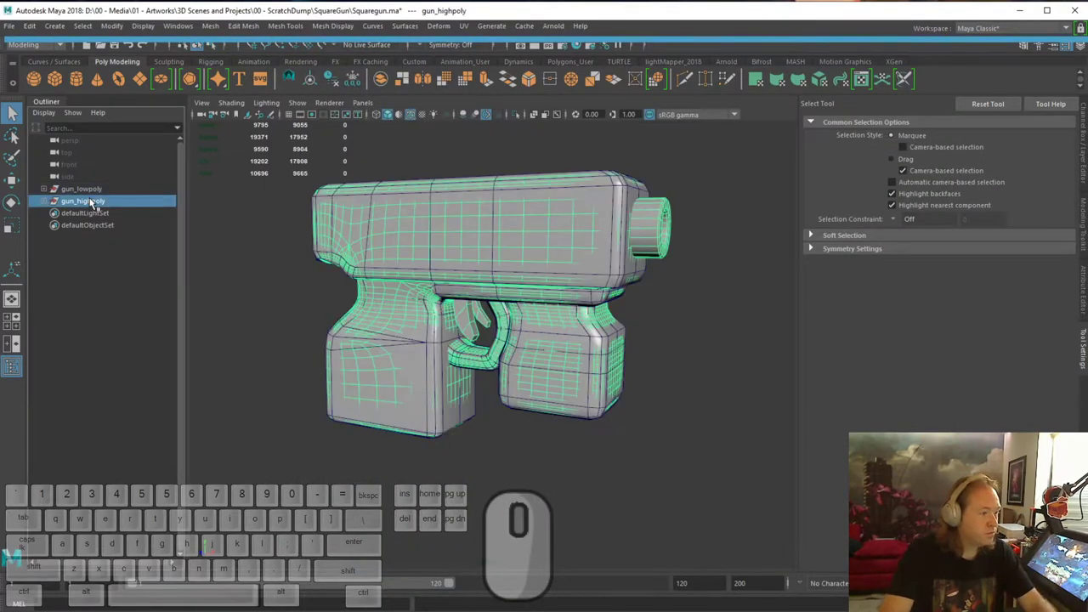
pyautogui.click(82, 188)
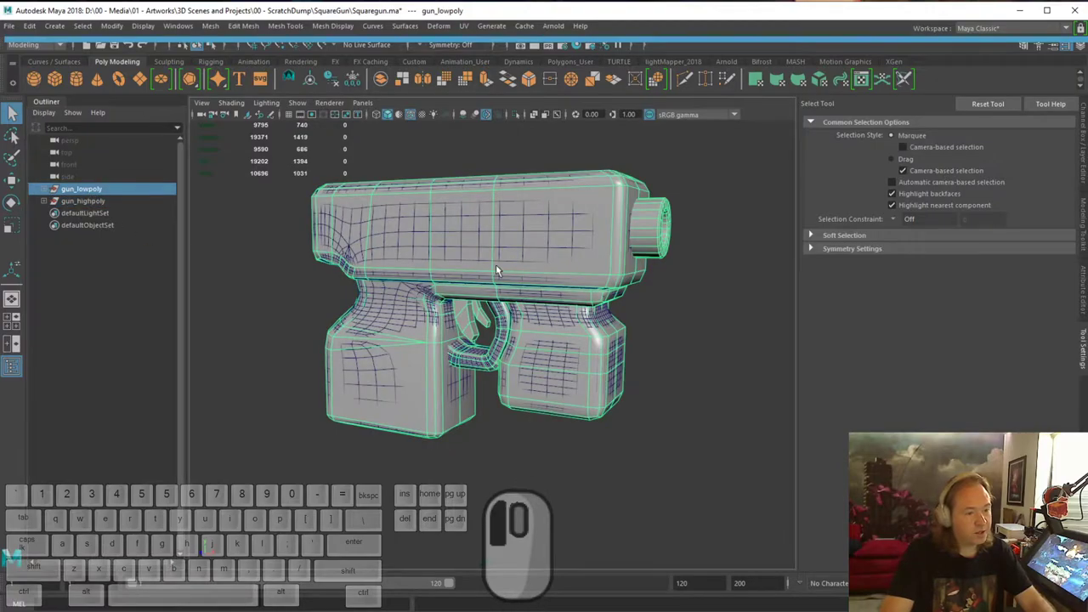
pyautogui.click(388, 311)
pyautogui.click(398, 249)
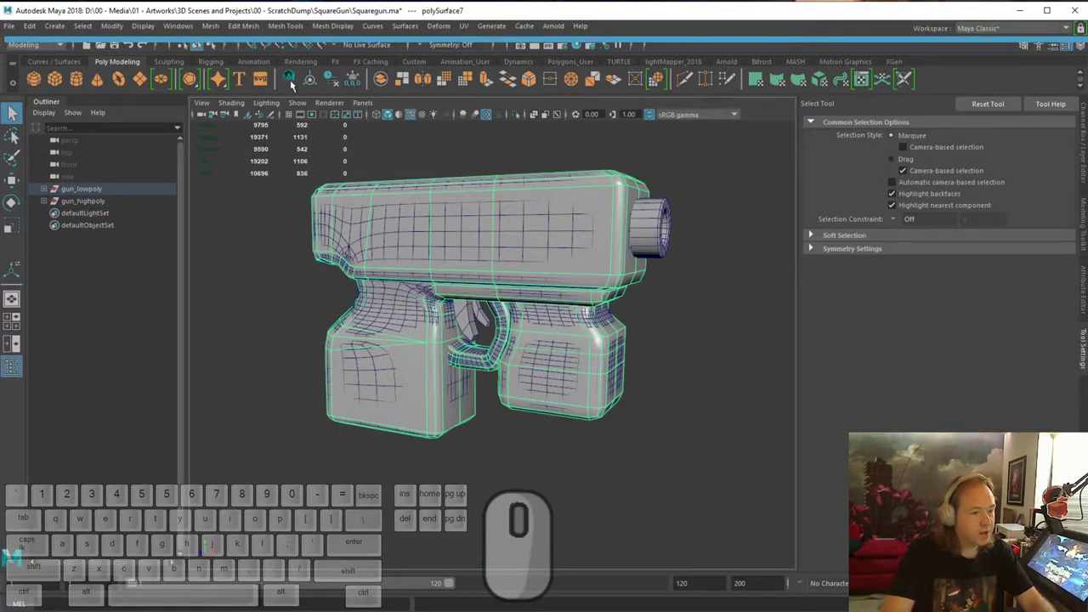
pyautogui.click(210, 26)
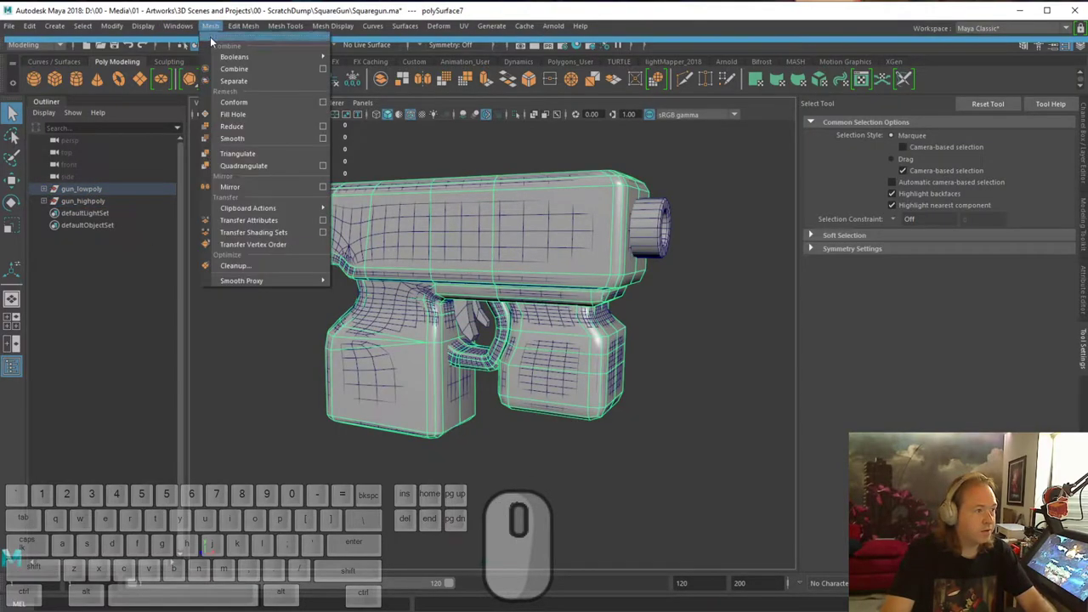
pyautogui.click(250, 80)
pyautogui.click(277, 342)
# Select the low-poly slide, grips, trigger and barrel individually to check how the gun is divided into separate pieces
pyautogui.click(90, 189)
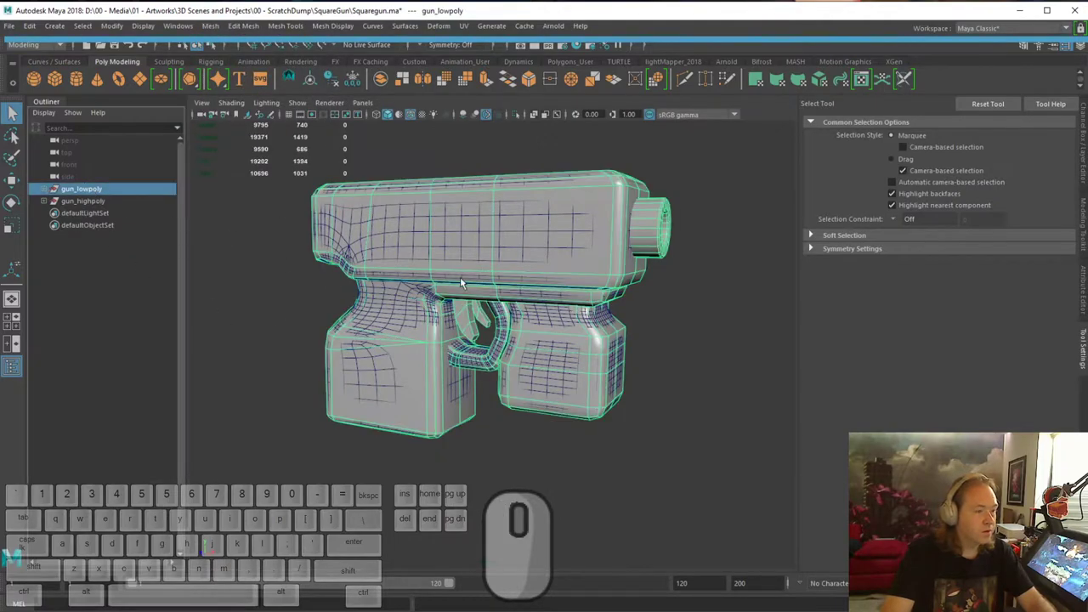
pyautogui.click(466, 285)
pyautogui.click(607, 226)
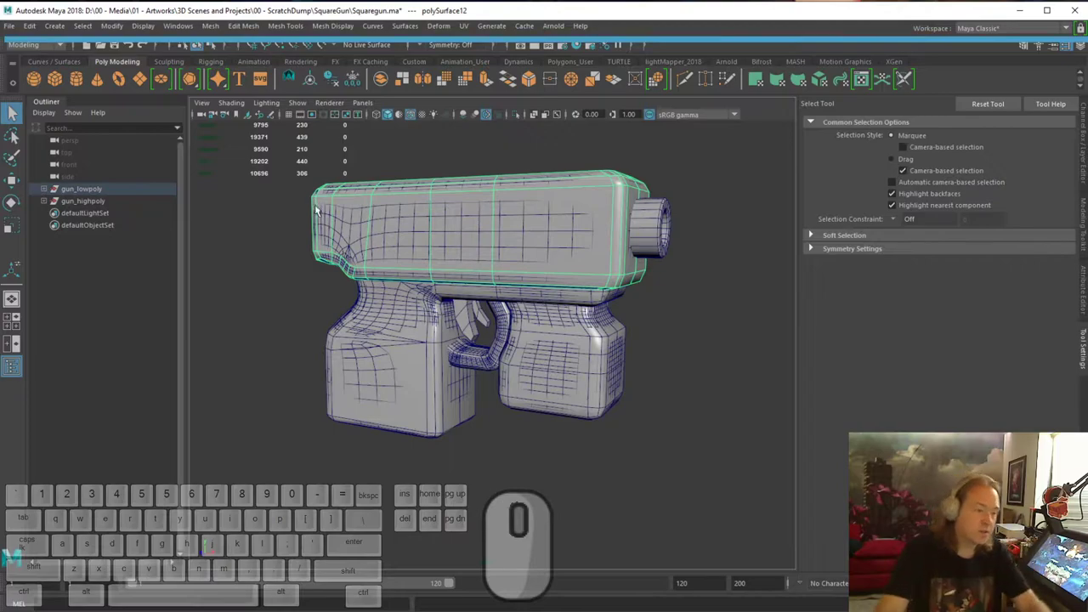
pyautogui.click(338, 374)
pyautogui.moveTo(644, 453); pyautogui.dragTo(572, 376)
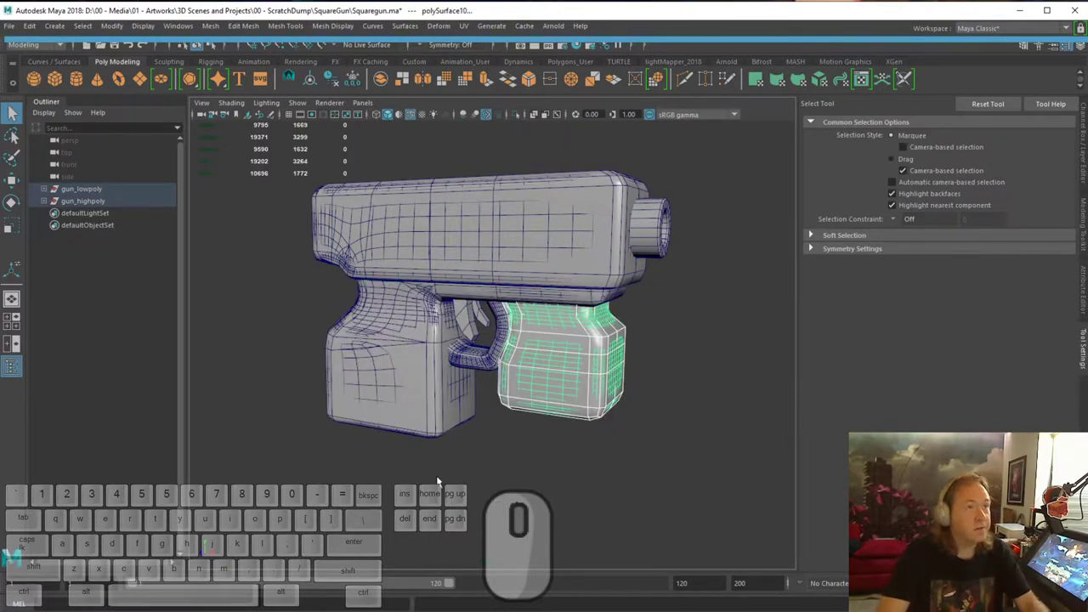
pyautogui.click(479, 343)
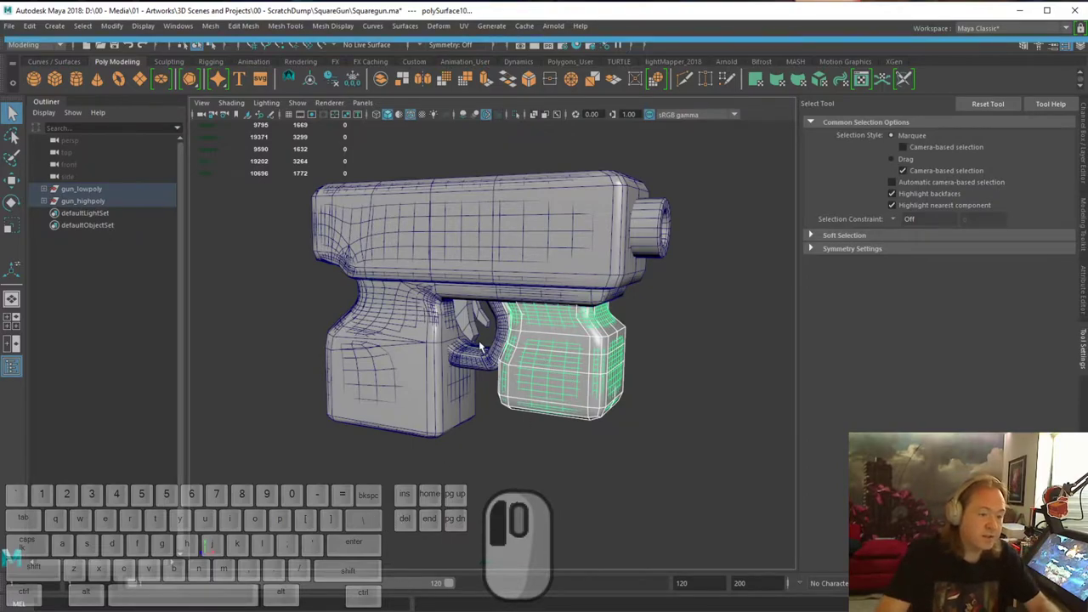
pyautogui.click(485, 321)
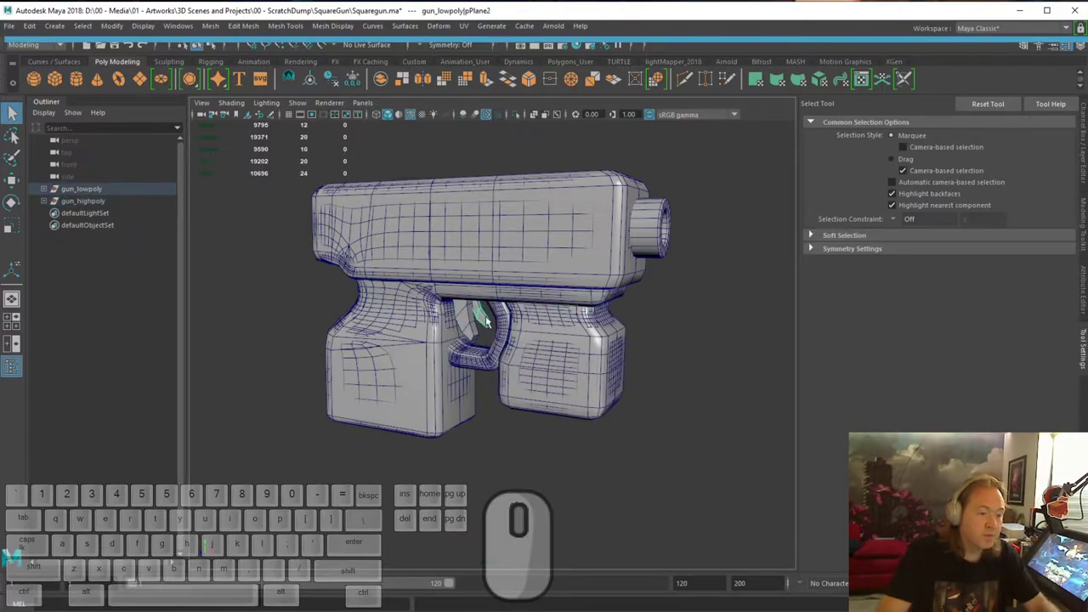
pyautogui.click(670, 212)
pyautogui.click(683, 239)
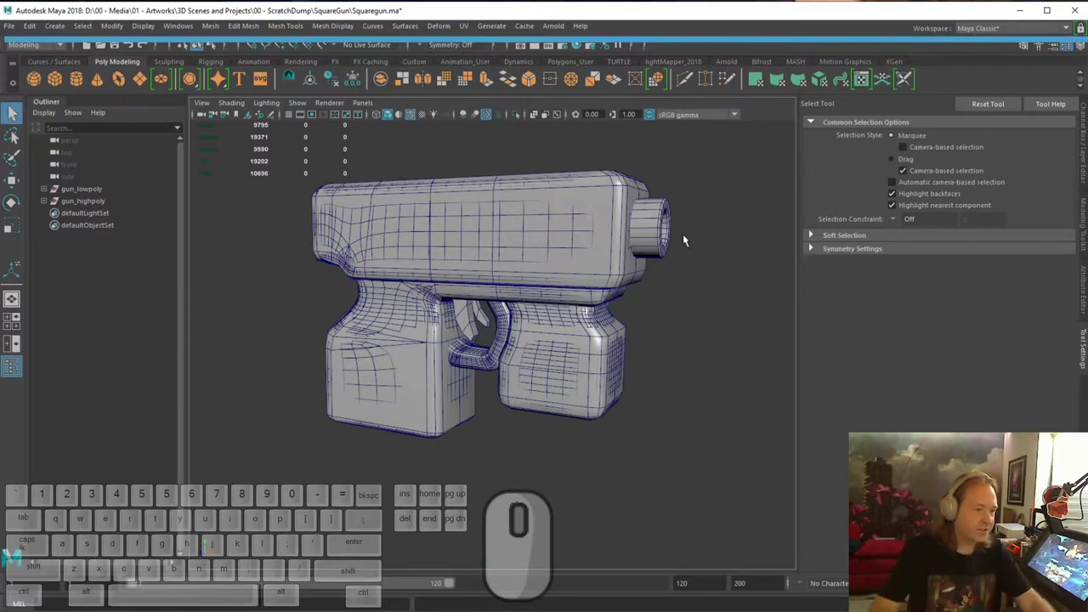
pyautogui.keyDown('alt'); pyautogui.moveTo(501, 299); pyautogui.dragTo(543, 236); pyautogui.keyUp('alt')
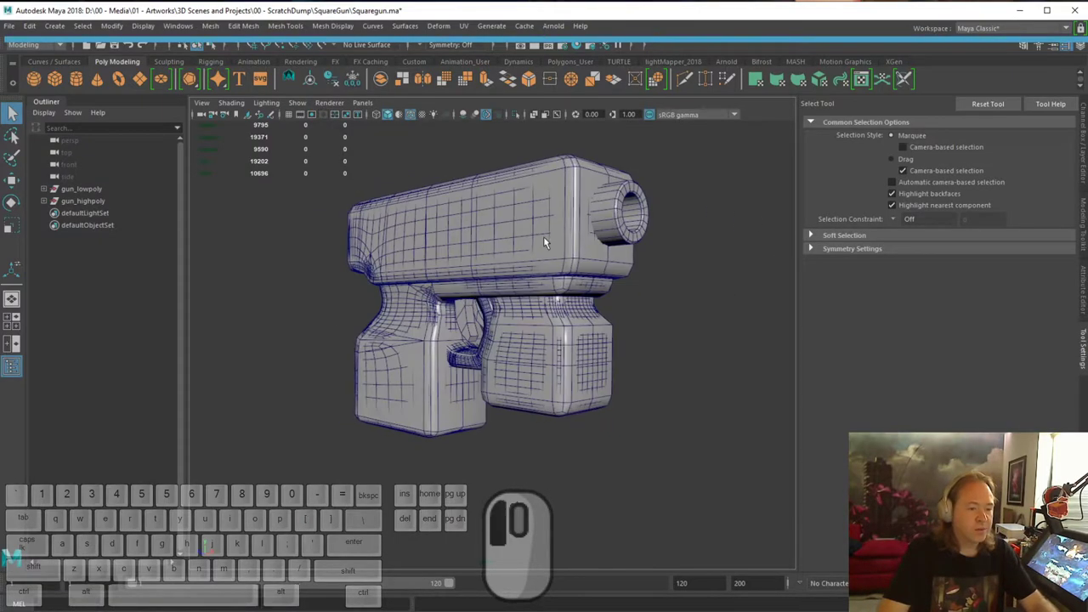
pyautogui.click(479, 231)
pyautogui.click(399, 357)
pyautogui.click(410, 260)
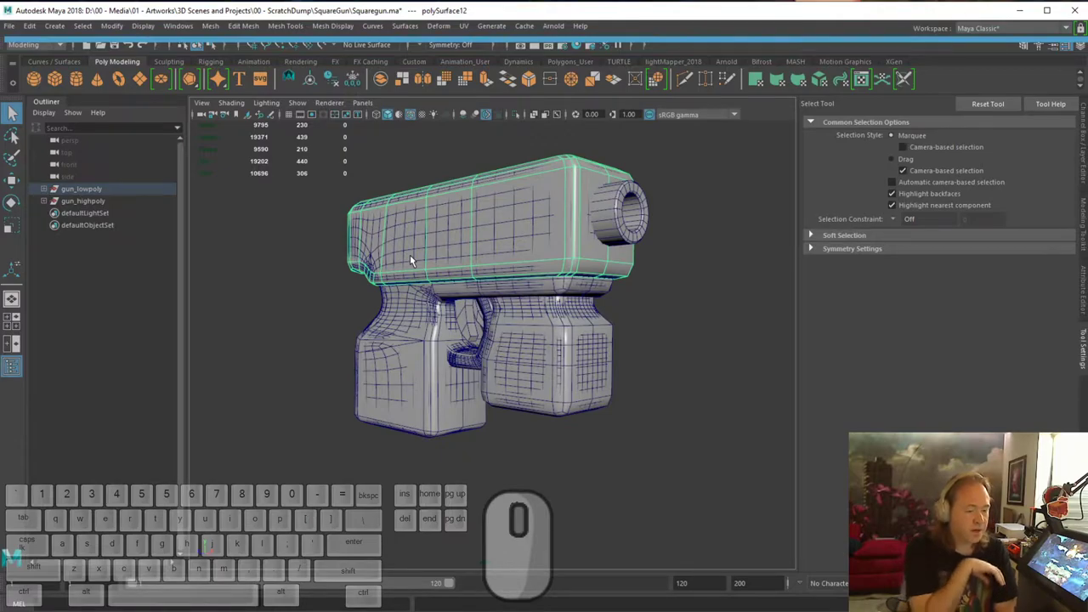
# Clear the selection and save the Squaregun.ma scene
pyautogui.keyDown('alt'); pyautogui.moveTo(556, 259); pyautogui.dragTo(572, 334); pyautogui.keyUp('alt')
pyautogui.click(630, 315)
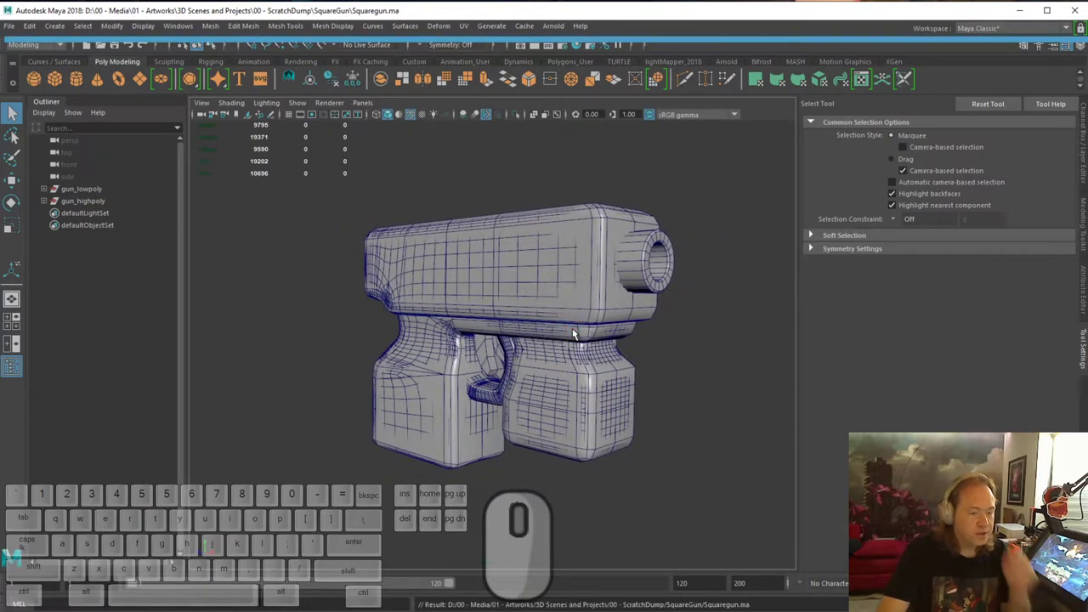
pyautogui.click(697, 372)
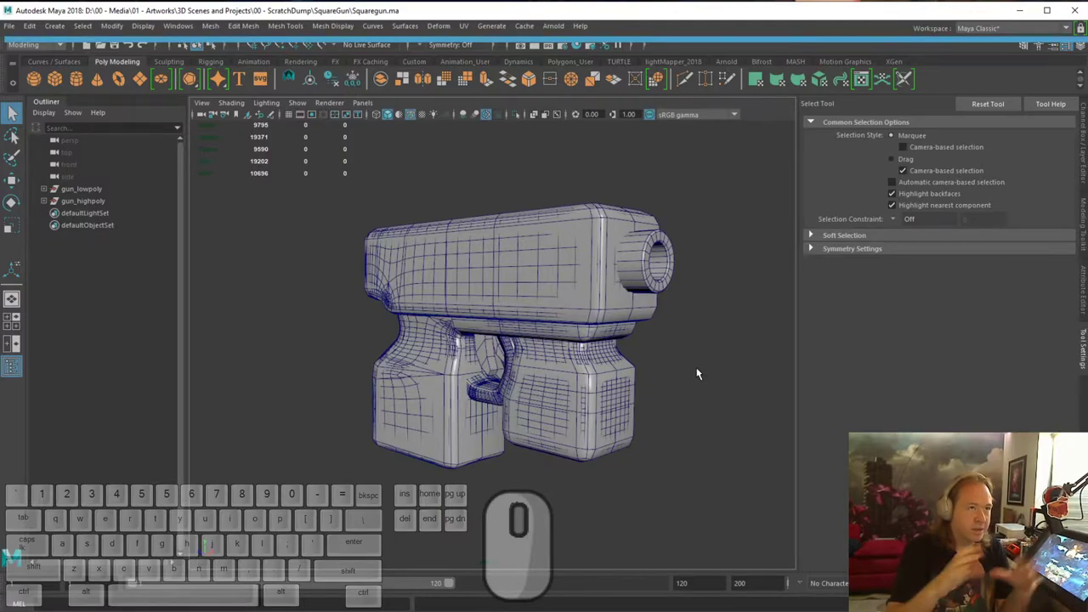
# Duplicate the gun_lowpoly and gun_highpoly groups together
pyautogui.keyDown('alt'); pyautogui.moveTo(643, 355); pyautogui.dragTo(543, 315); pyautogui.keyUp('alt')
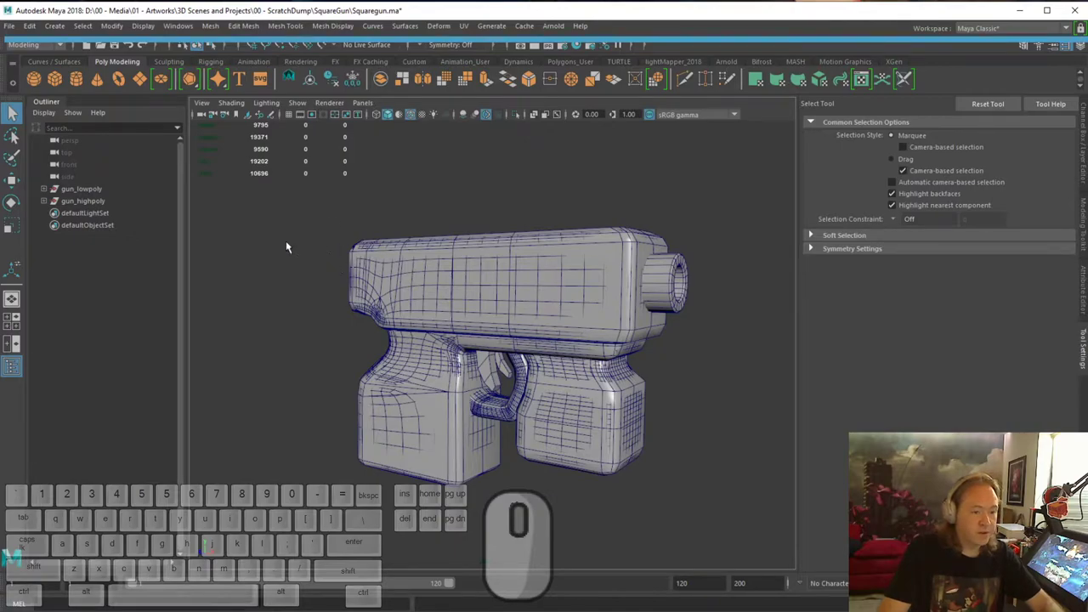
pyautogui.click(82, 202)
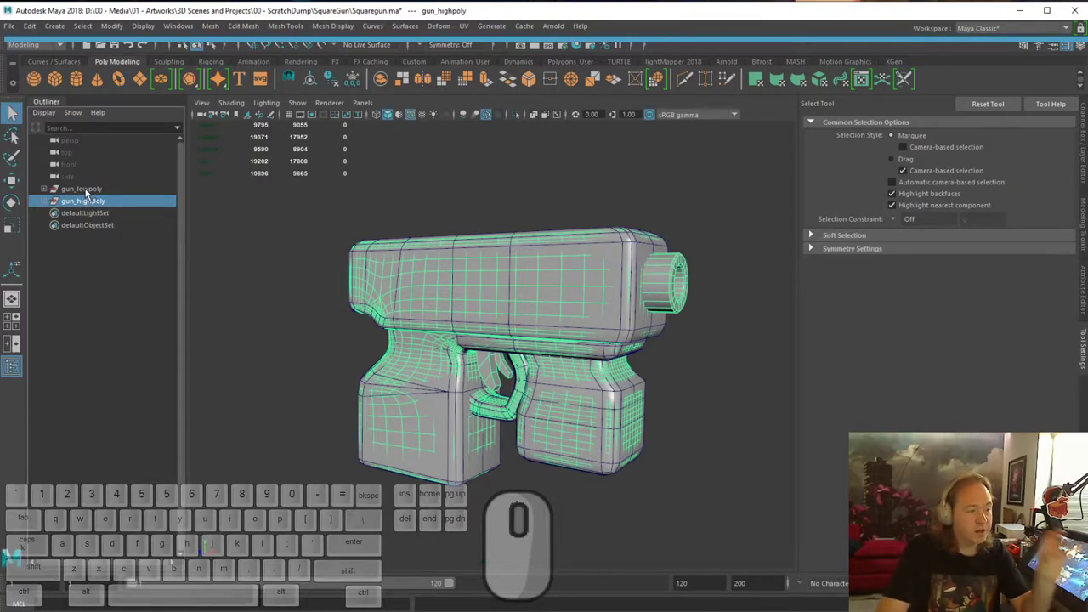
pyautogui.click(86, 192)
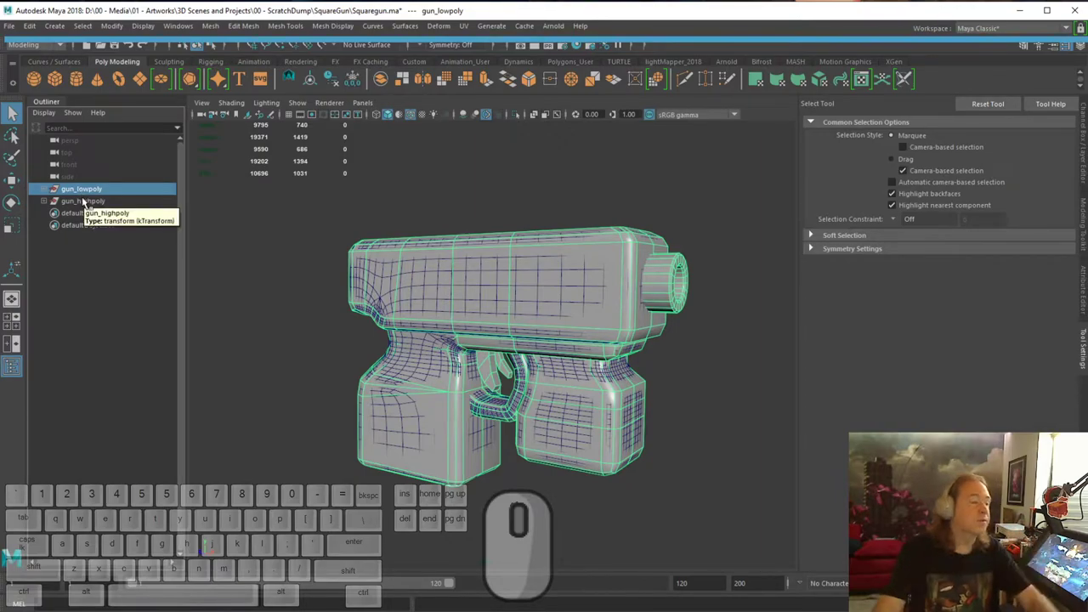
pyautogui.keyDown('shift'); pyautogui.click(83, 202); pyautogui.keyUp('shift')
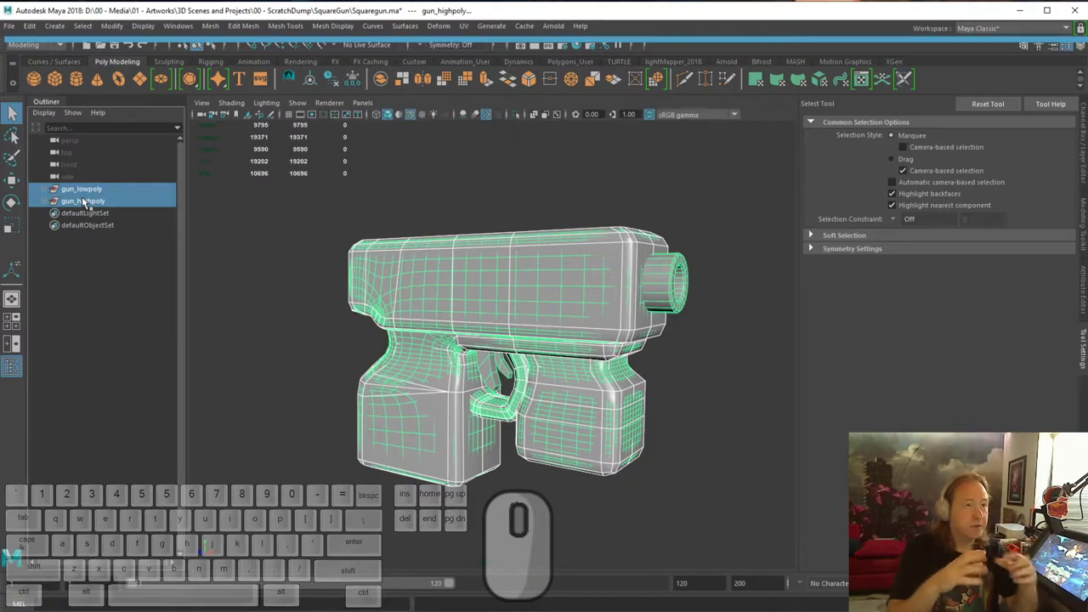
pyautogui.hotkey('ctrl', 'd')
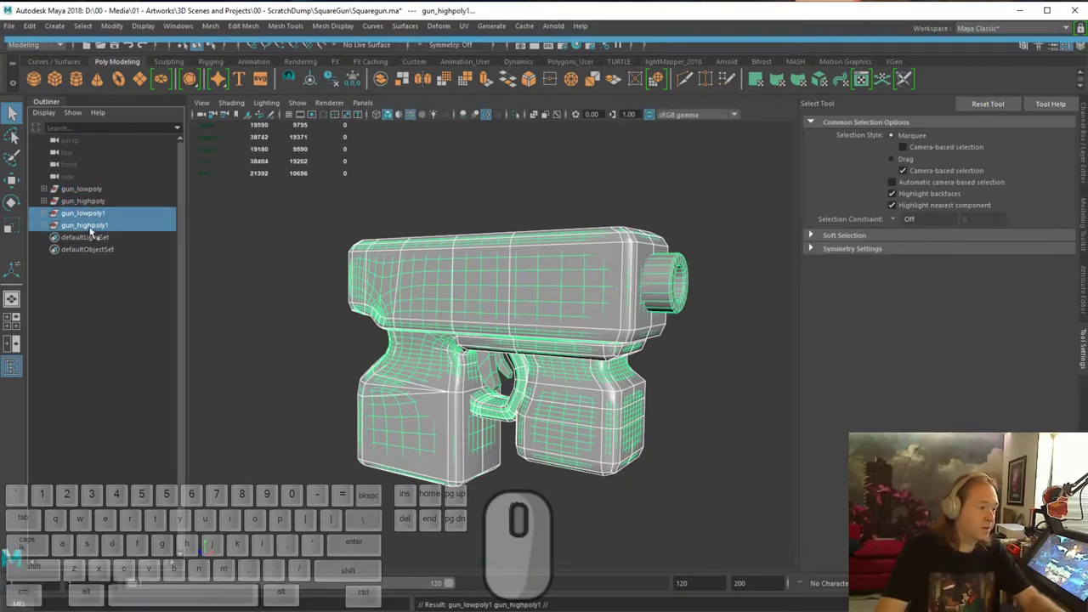
# Rename the duplicated low-poly group to gun_lowpoly_exploded
pyautogui.click(89, 260)
pyautogui.doubleClick(85, 213)
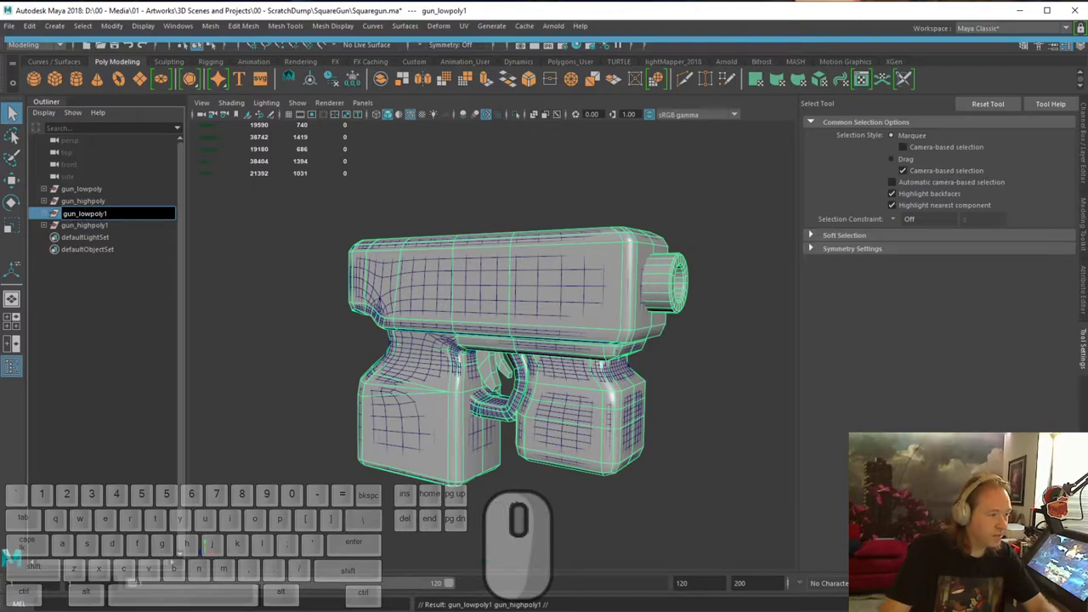
pyautogui.press('BackSpace')
pyautogui.write('_exploded')
pyautogui.press('Return')
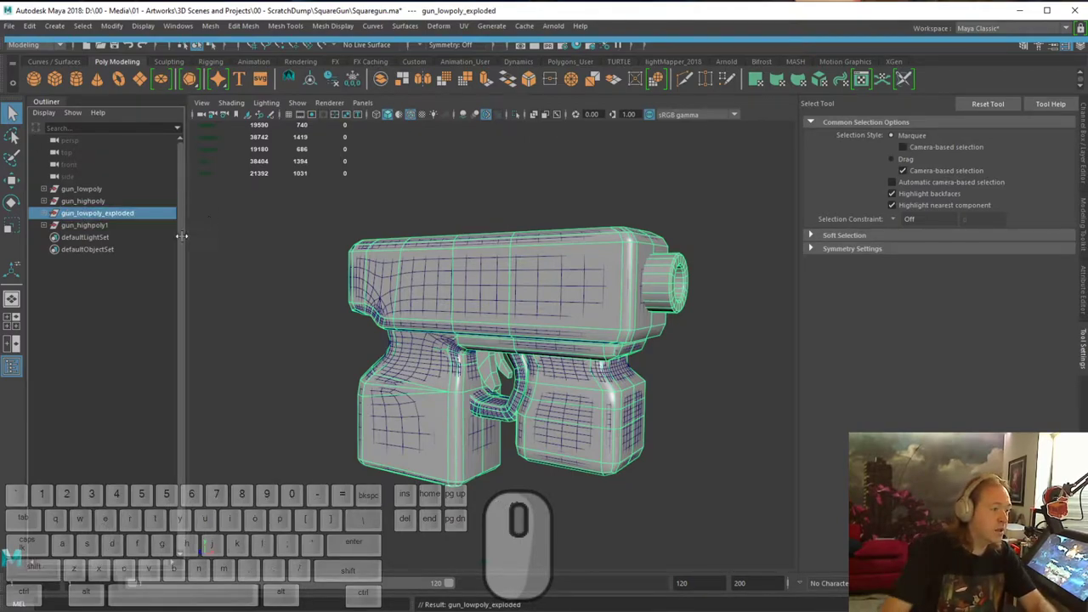
# Rename the duplicated high-poly group to gun_highpoly_exploded
pyautogui.click(89, 225)
pyautogui.doubleClick(90, 226)
pyautogui.write('_exploded')
pyautogui.press('Return')
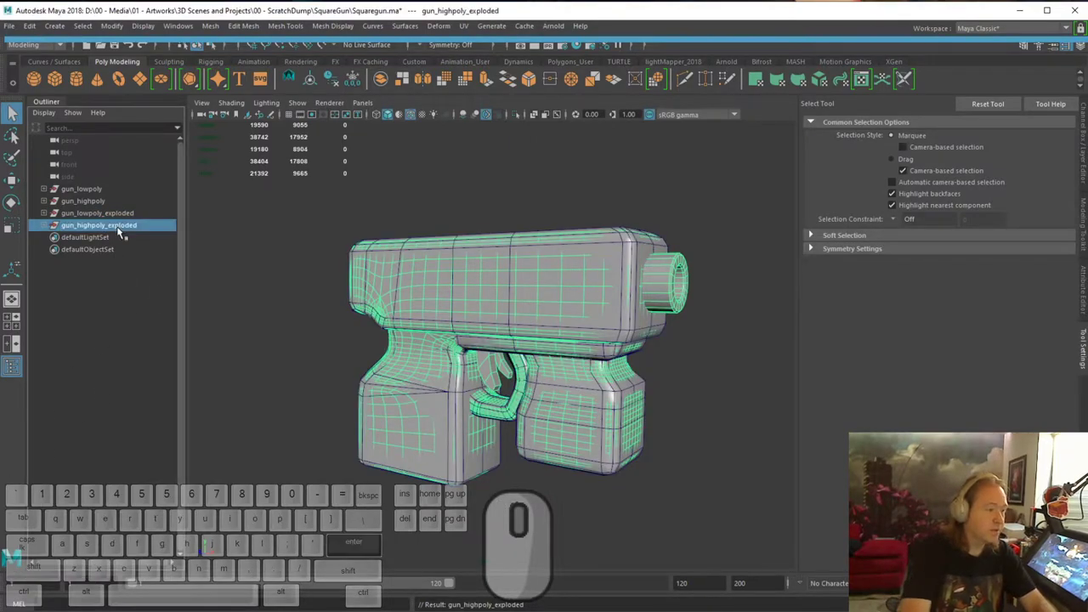
# Hide the original gun_lowpoly and gun_highpoly groups
pyautogui.click(104, 200)
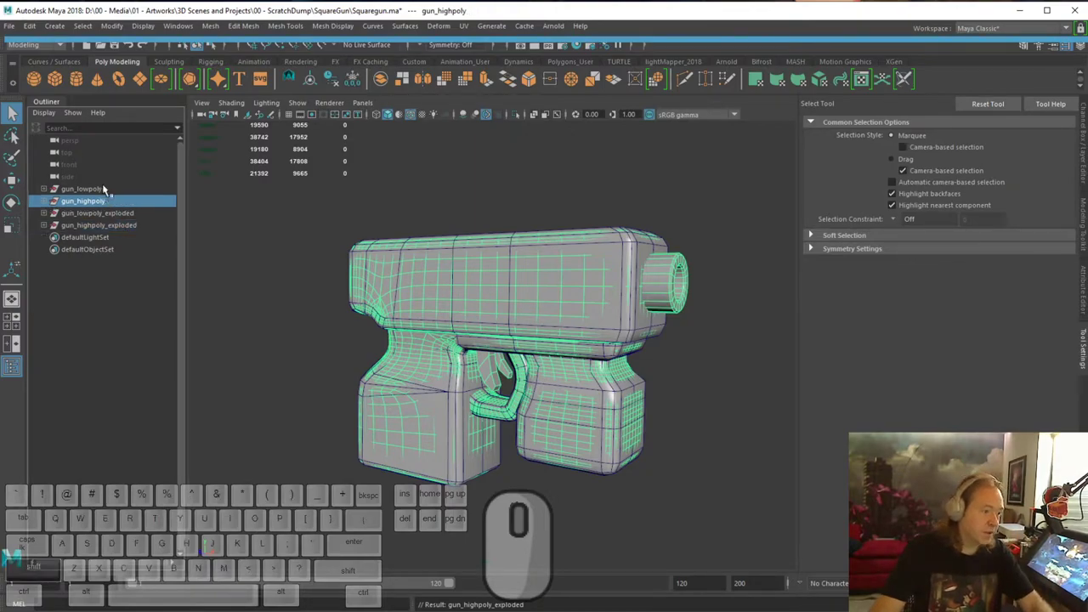
pyautogui.keyDown('shift'); pyautogui.click(102, 189); pyautogui.keyUp('shift')
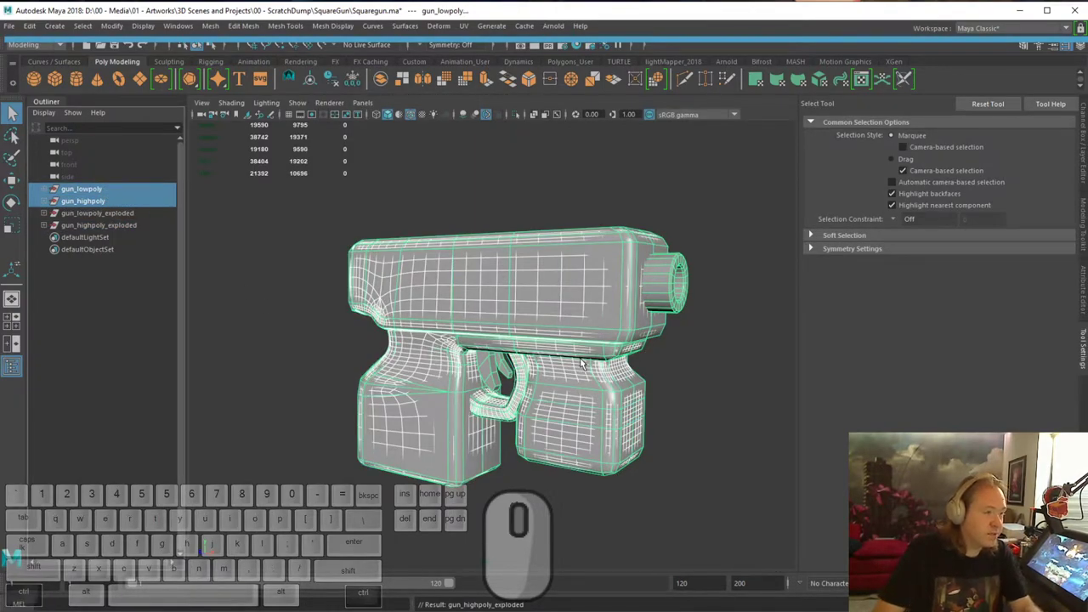
pyautogui.hotkey('ctrl', 'h')
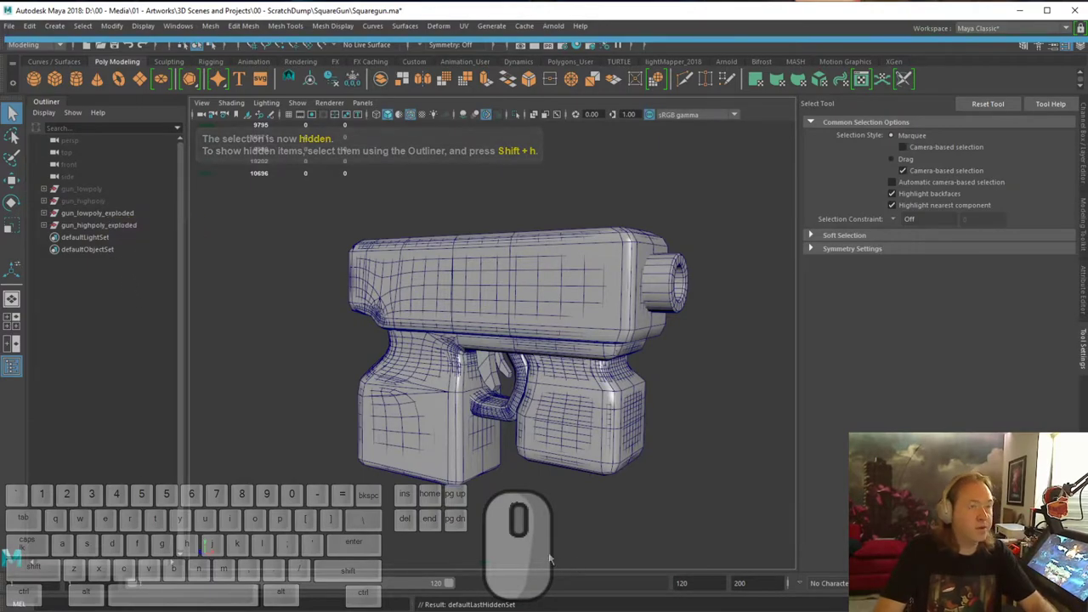
# Inspect the duplicated gun from several angles and select both exploded groups to check them
pyautogui.keyDown('alt'); pyautogui.moveTo(516, 382); pyautogui.dragTo(443, 344); pyautogui.keyUp('alt')
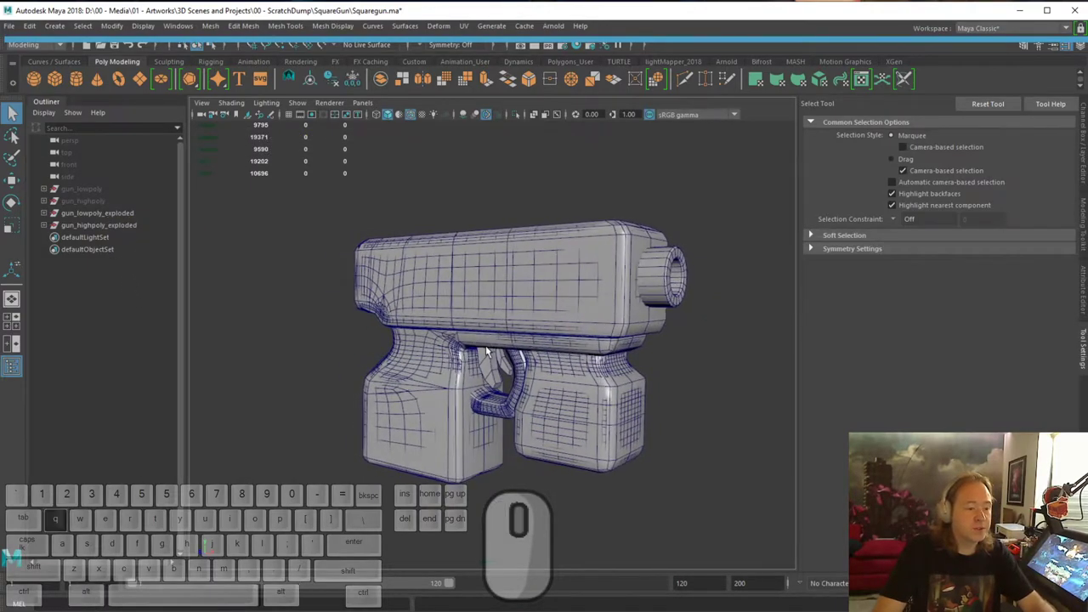
pyautogui.keyDown('alt'); pyautogui.moveTo(395, 310); pyautogui.dragTo(435, 319); pyautogui.keyUp('alt')
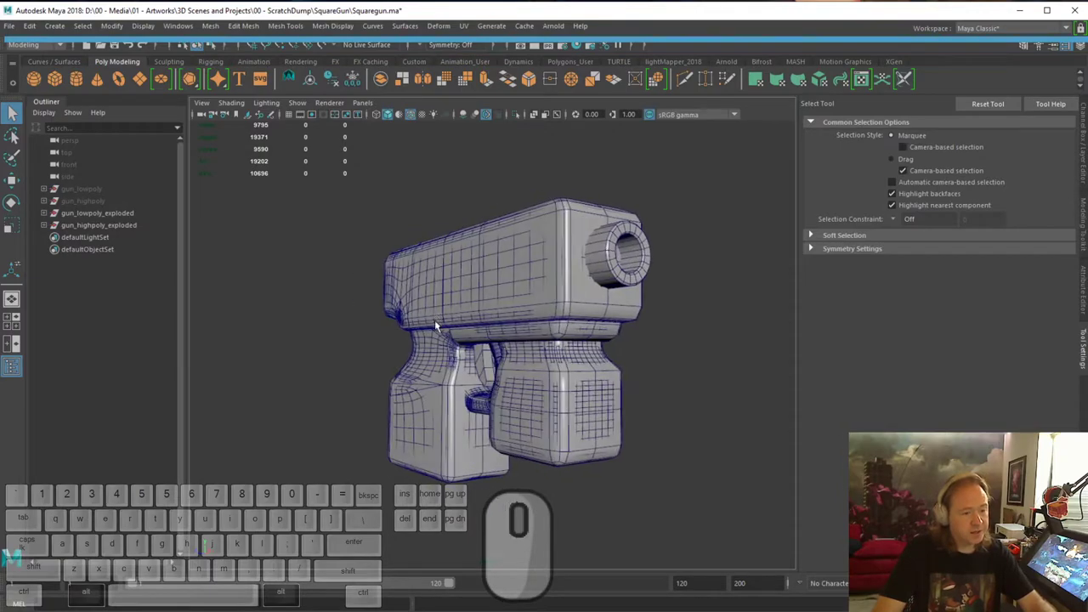
pyautogui.click(93, 226)
pyautogui.keyDown('shift'); pyautogui.click(93, 212); pyautogui.keyUp('shift')
pyautogui.click(341, 254)
pyautogui.keyDown('alt'); pyautogui.moveTo(341, 254); pyautogui.dragTo(369, 236); pyautogui.keyUp('alt')
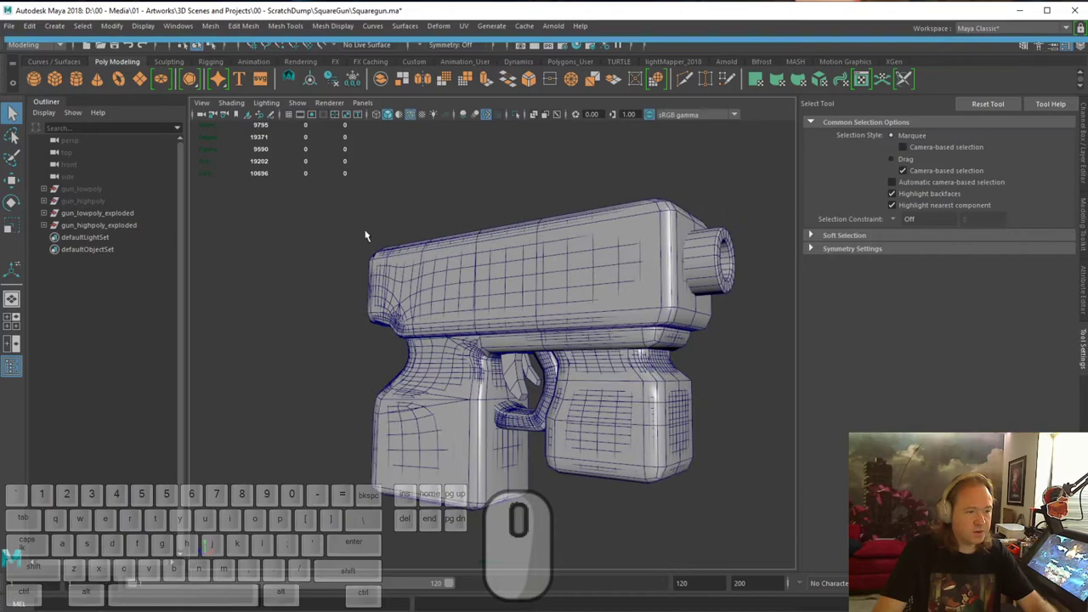
# Turn on X-ray shading and select the overlapping low-poly and high-poly slide meshes together
pyautogui.click(532, 115)
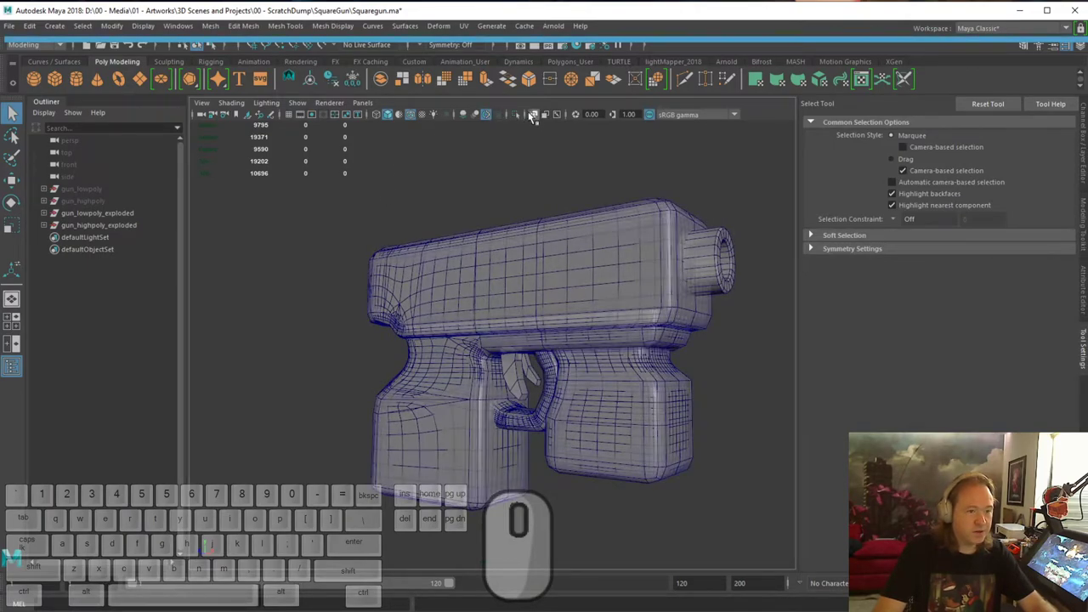
pyautogui.keyDown('alt'); pyautogui.moveTo(450, 363); pyautogui.dragTo(523, 153); pyautogui.keyUp('alt')
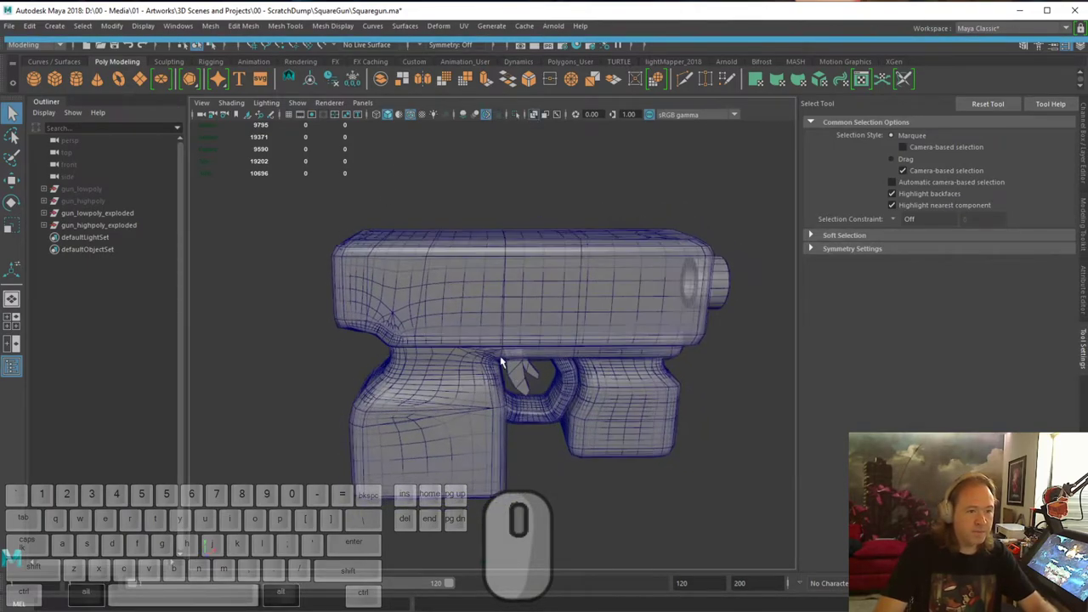
pyautogui.moveTo(583, 335)
pyautogui.keyDown('alt'); pyautogui.mouseDown()
pyautogui.moveTo(535, 308)
pyautogui.moveTo(579, 315)
pyautogui.mouseUp(); pyautogui.keyUp('alt')
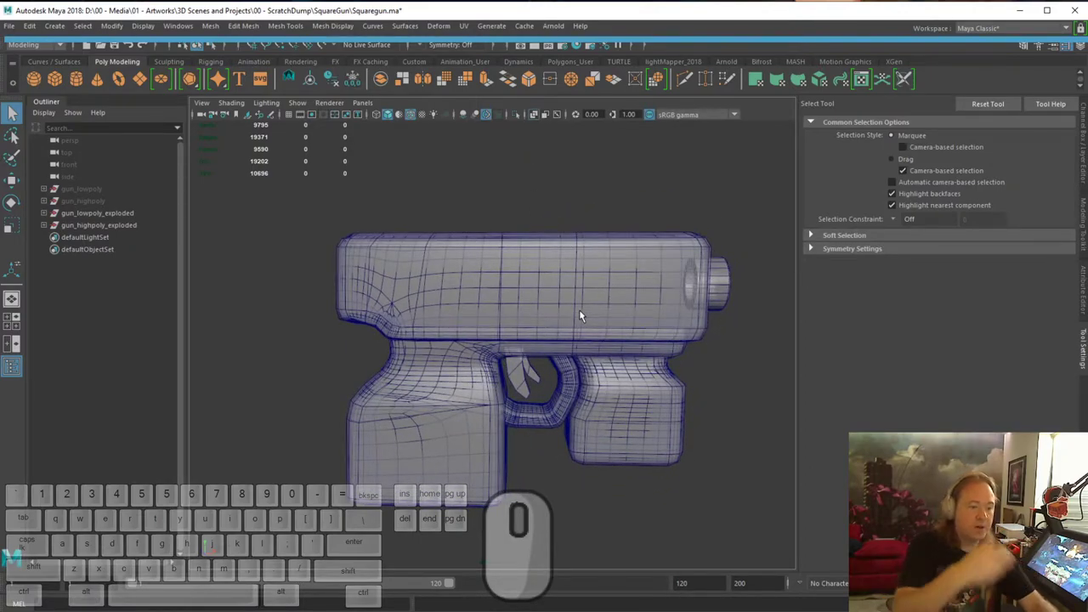
pyautogui.keyDown('alt'); pyautogui.moveTo(580, 315); pyautogui.dragTo(513, 313); pyautogui.keyUp('alt')
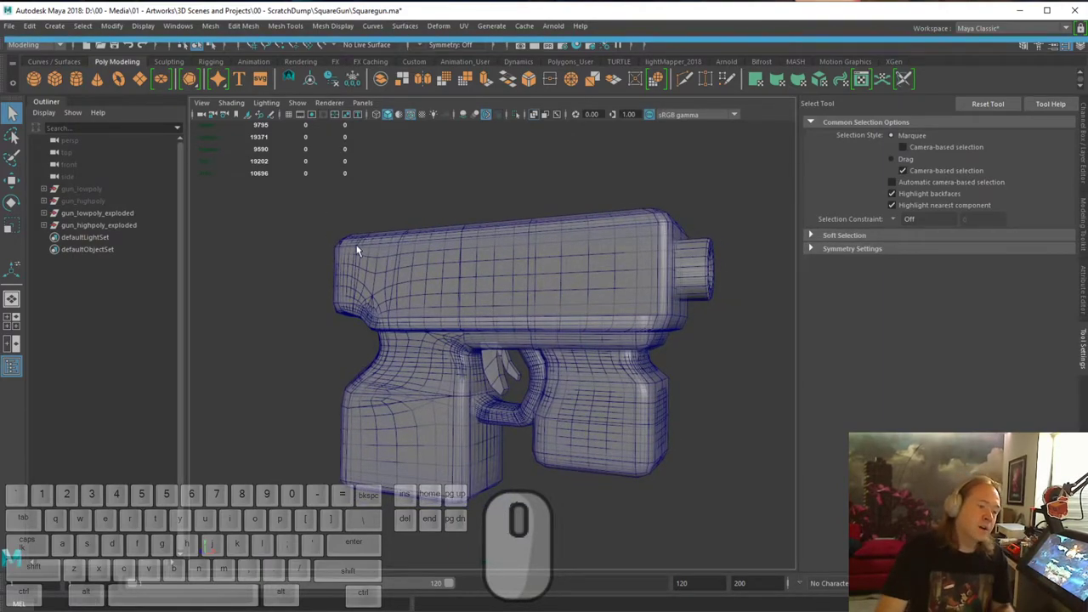
pyautogui.moveTo(315, 204); pyautogui.dragTo(402, 273)
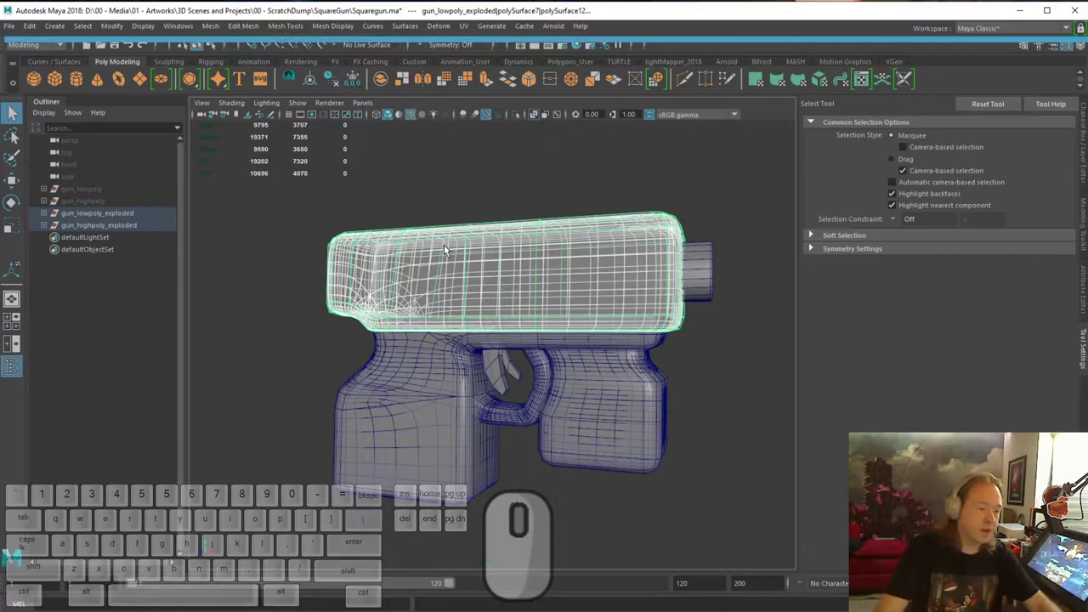
pyautogui.keyDown('alt'); pyautogui.moveTo(468, 275); pyautogui.dragTo(452, 274); pyautogui.keyUp('alt')
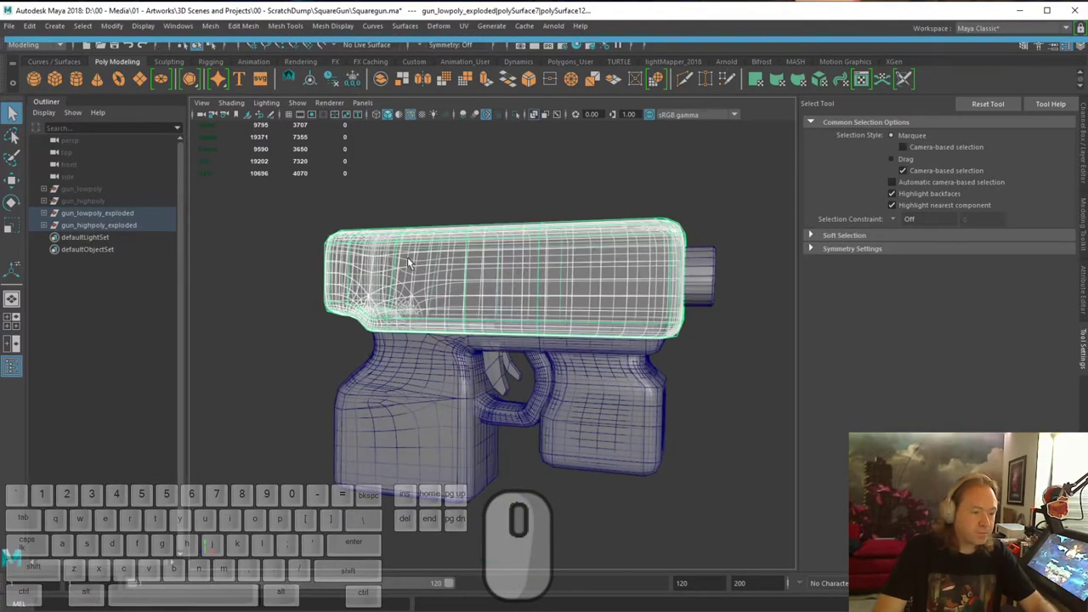
# Examine the faces of both overlapping slide meshes at the rear end of the slide
pyautogui.click(403, 362)
pyautogui.keyDown('shift'); pyautogui.click(337, 311); pyautogui.keyUp('shift')
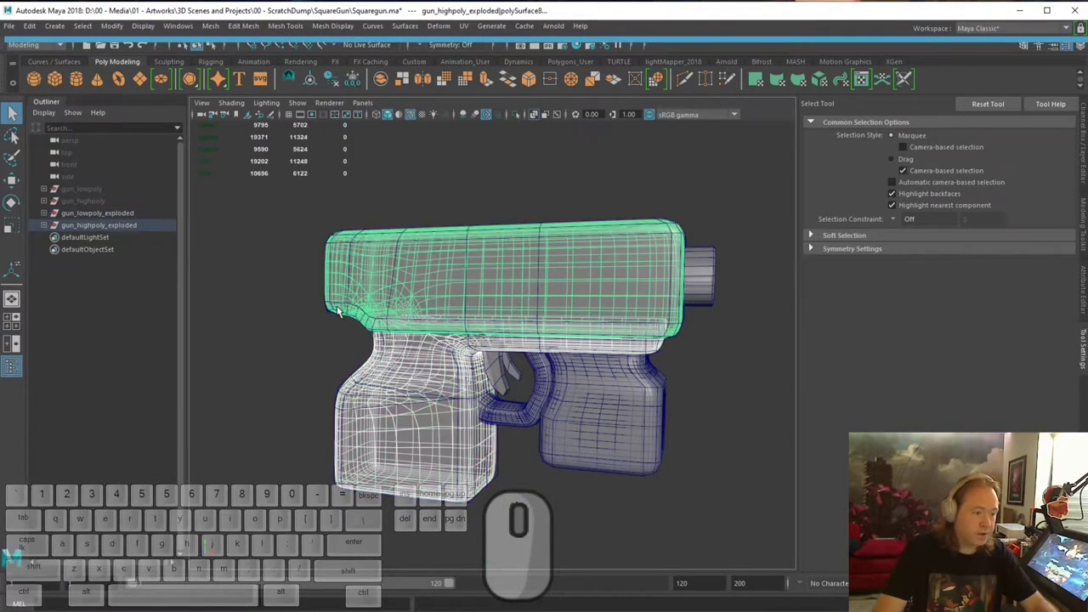
pyautogui.moveTo(410, 385); pyautogui.dragTo(419, 268, button='right')
pyautogui.click(302, 244)
pyautogui.moveTo(286, 195); pyautogui.dragTo(389, 284)
pyautogui.keyDown('alt'); pyautogui.moveTo(377, 281); pyautogui.dragTo(433, 338, button='middle'); pyautogui.keyUp('alt')
pyautogui.keyDown('alt'); pyautogui.scroll(7, 474, 315); pyautogui.keyUp('alt')
pyautogui.scroll(-4, 407, 323)
pyautogui.moveTo(349, 254); pyautogui.dragTo(349, 288, button='right')
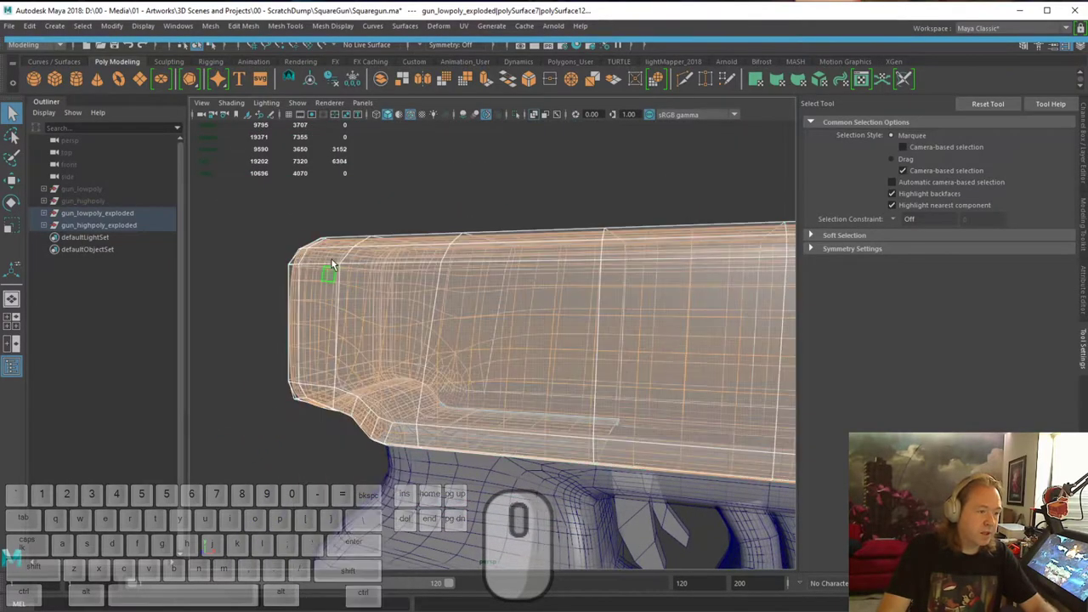
pyautogui.moveTo(291, 261); pyautogui.dragTo(291, 293, button='right')
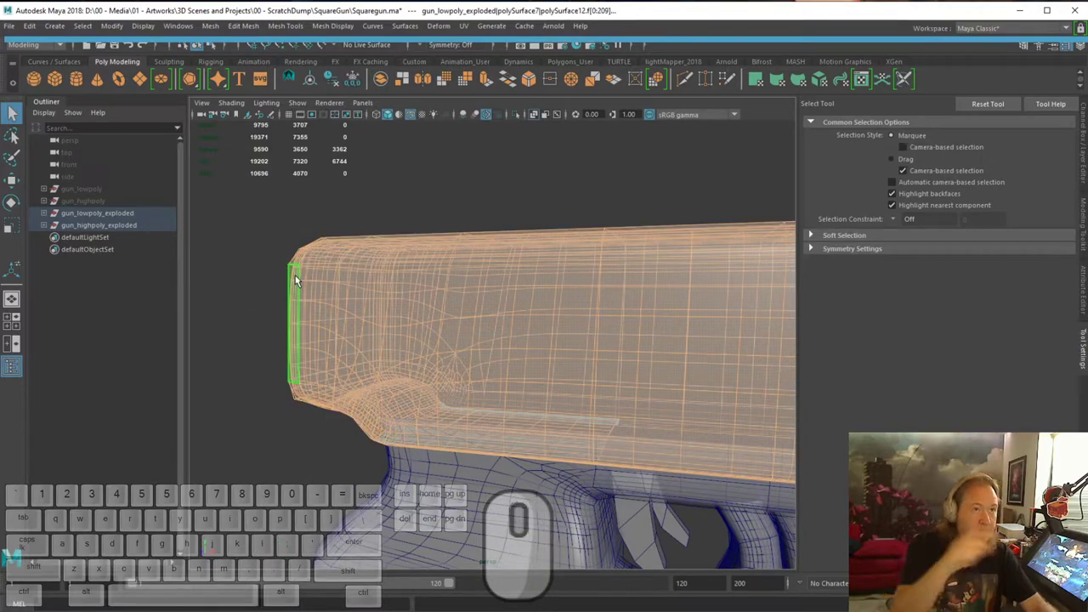
pyautogui.click(294, 274)
# Return to object selection, pick the low-poly slide on its own, and reselect both slide meshes
pyautogui.moveTo(382, 317); pyautogui.dragTo(478, 258, button='right')
pyautogui.click(428, 280)
pyautogui.click(340, 222)
pyautogui.moveTo(350, 258); pyautogui.dragTo(408, 238, button='right')
pyautogui.click(296, 216)
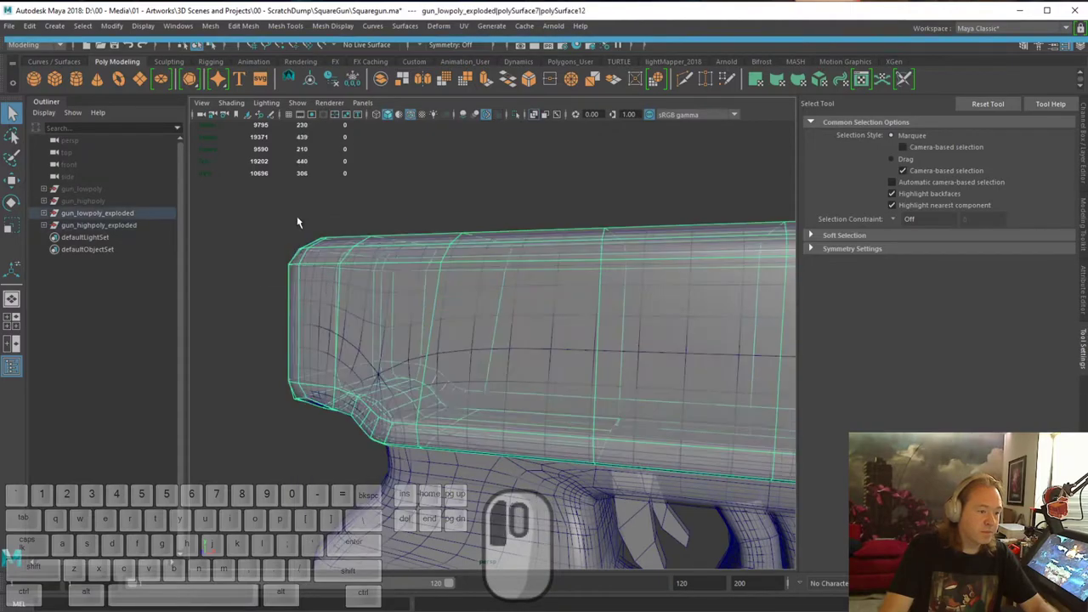
pyautogui.click(340, 320)
pyautogui.moveTo(265, 207); pyautogui.dragTo(353, 312)
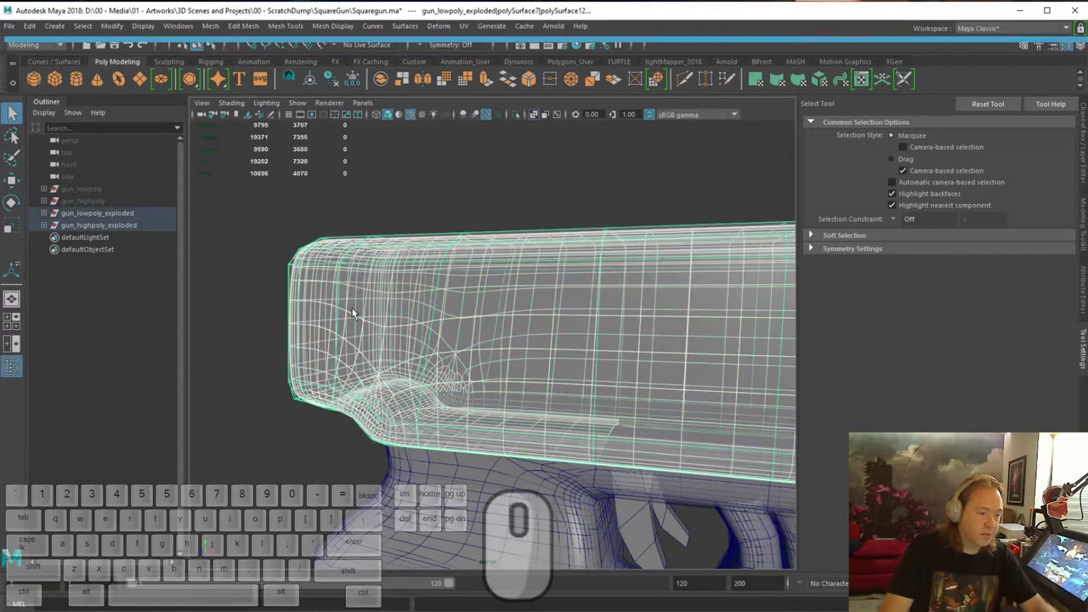
# Compare the low-poly and high-poly surfaces along the slide's rear edge in face mode from several angles
pyautogui.moveTo(369, 292); pyautogui.dragTo(376, 326, button='right')
pyautogui.click(369, 306)
pyautogui.keyDown('alt'); pyautogui.moveTo(416, 249); pyautogui.dragTo(438, 295, button='middle'); pyautogui.keyUp('alt')
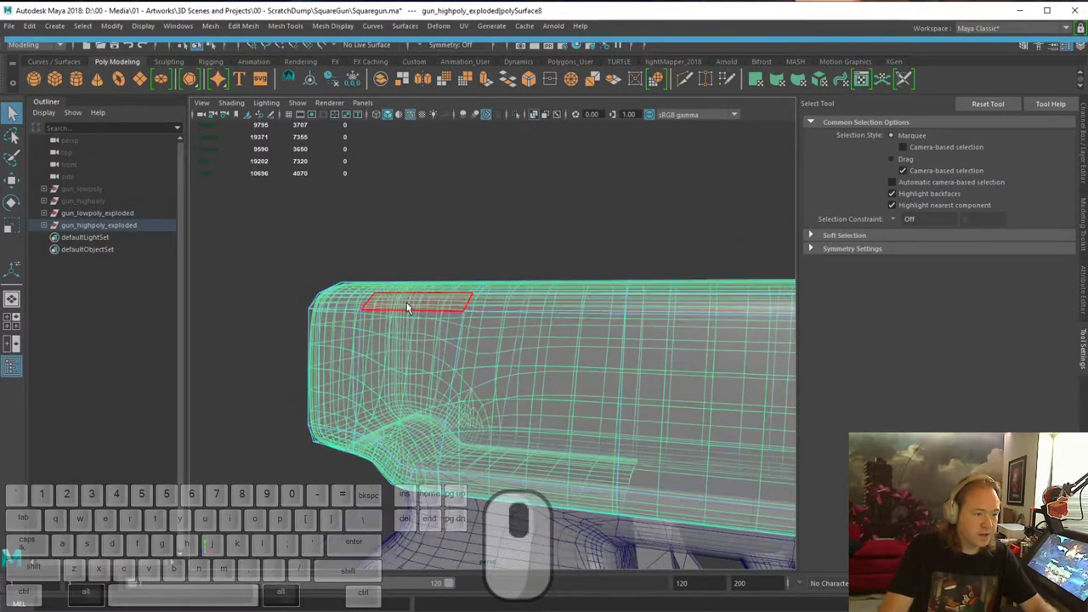
pyautogui.keyDown('alt'); pyautogui.moveTo(439, 295); pyautogui.dragTo(243, 292, button='right'); pyautogui.keyUp('alt')
pyautogui.keyDown('alt'); pyautogui.moveTo(243, 292); pyautogui.dragTo(313, 268); pyautogui.keyUp('alt')
pyautogui.moveTo(504, 274); pyautogui.dragTo(501, 307, button='right')
pyautogui.keyDown('alt'); pyautogui.moveTo(481, 318); pyautogui.dragTo(546, 328); pyautogui.keyUp('alt')
pyautogui.keyDown('alt'); pyautogui.moveTo(546, 328); pyautogui.dragTo(454, 282, button='right'); pyautogui.keyUp('alt')
pyautogui.keyDown('alt'); pyautogui.moveTo(454, 282); pyautogui.dragTo(474, 294, button='middle'); pyautogui.keyUp('alt')
pyautogui.keyDown('alt'); pyautogui.moveTo(473, 293); pyautogui.dragTo(428, 298); pyautogui.keyUp('alt')
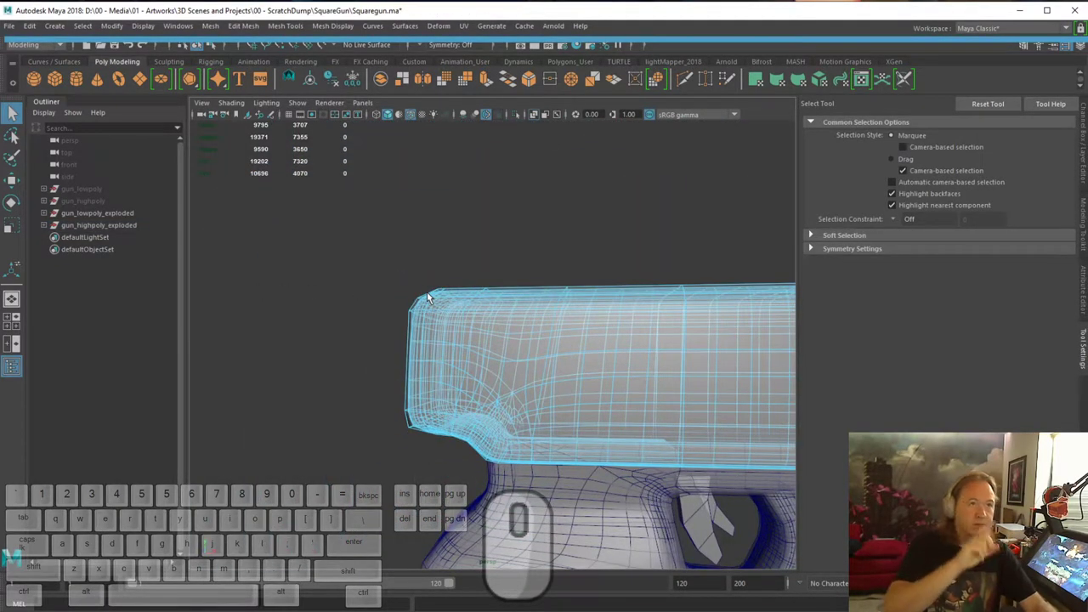
# Leave face mode, clear the selection, and check the contents of the gun_lowpoly_exploded group
pyautogui.keyDown('alt'); pyautogui.moveTo(432, 330); pyautogui.dragTo(341, 273, button='middle'); pyautogui.keyUp('alt')
pyautogui.moveTo(396, 264); pyautogui.dragTo(461, 210, button='right')
pyautogui.click(420, 252)
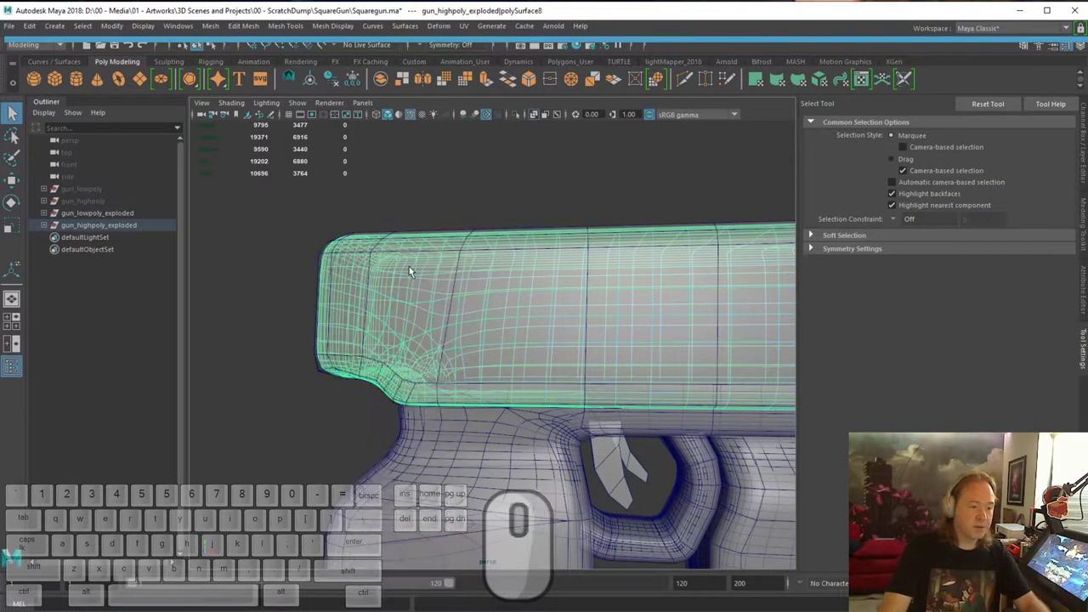
pyautogui.click(425, 207)
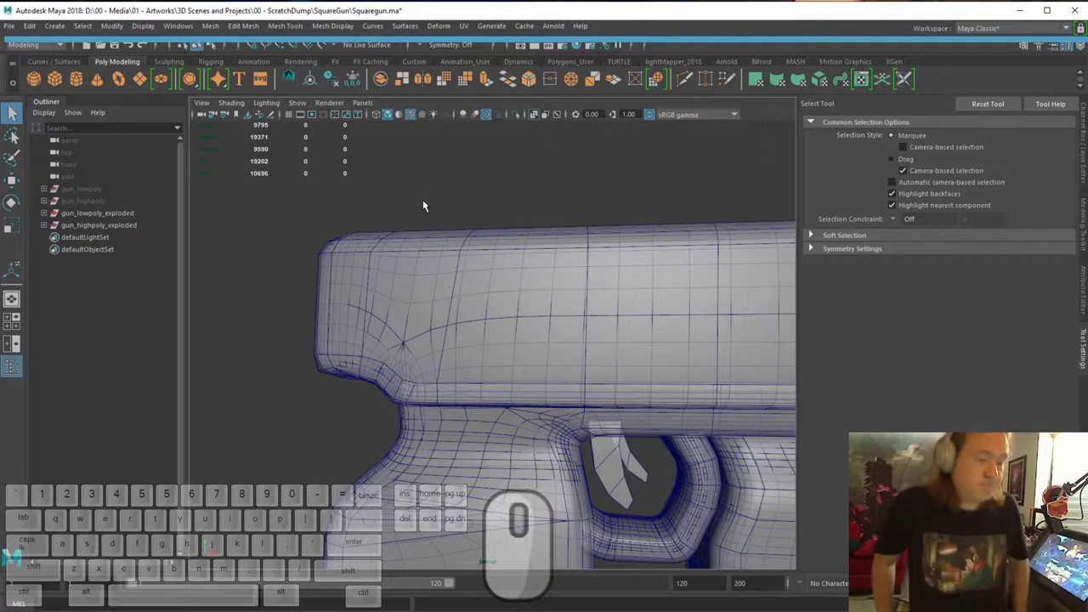
pyautogui.press('f')
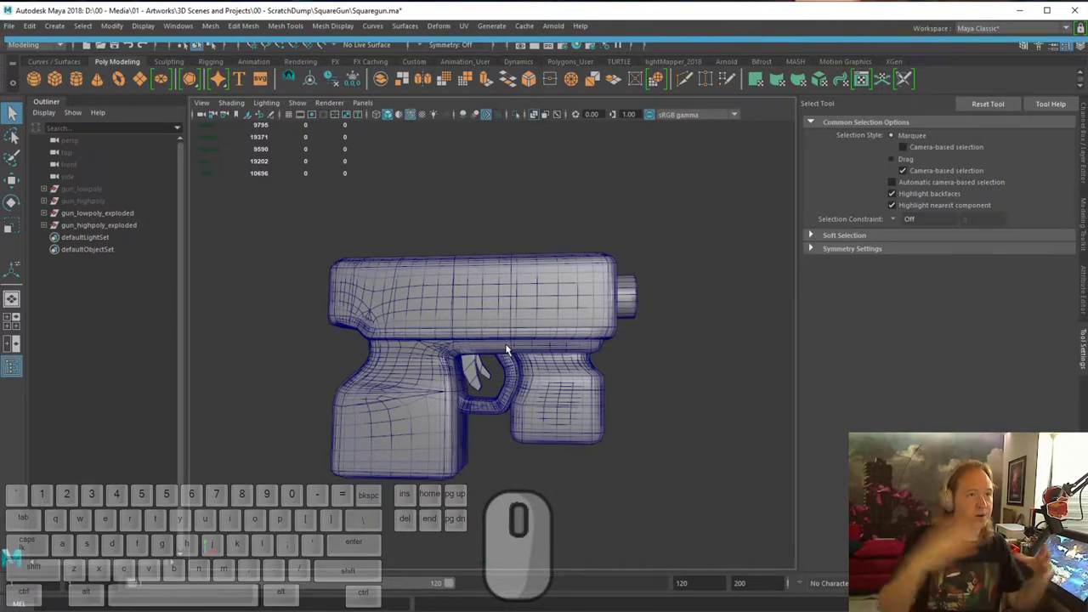
pyautogui.click(44, 213)
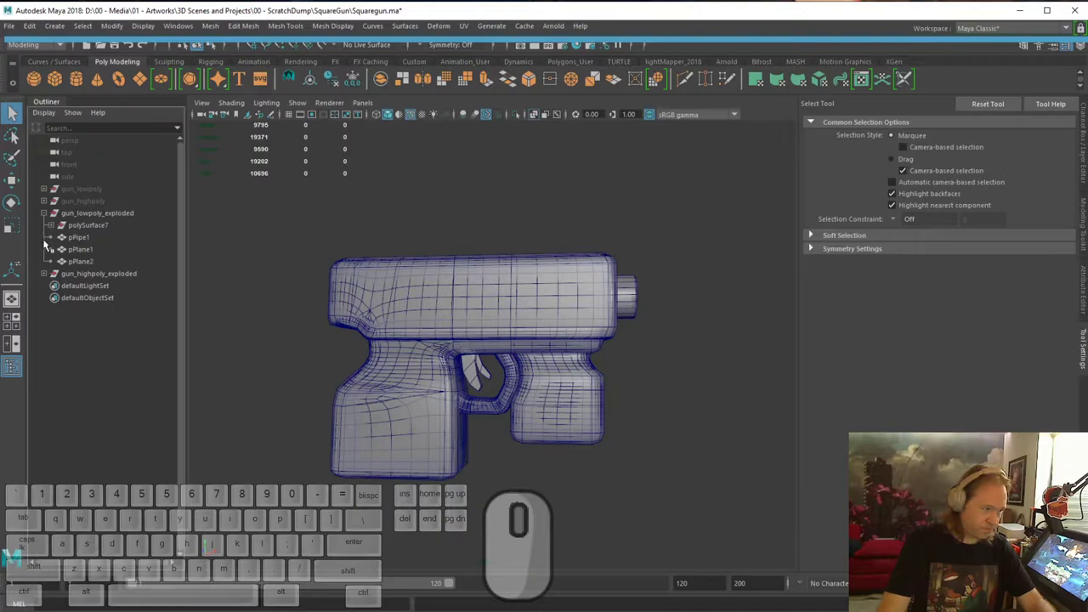
pyautogui.click(44, 214)
# Move the low-poly and high-poly slide meshes together up and back, clear of the gun body
pyautogui.keyDown('alt'); pyautogui.moveTo(340, 280); pyautogui.dragTo(473, 285); pyautogui.keyUp('alt')
pyautogui.moveTo(393, 198); pyautogui.dragTo(452, 242)
pyautogui.press('w')
pyautogui.keyDown('alt'); pyautogui.moveTo(617, 331); pyautogui.dragTo(597, 327, button='middle'); pyautogui.keyUp('alt')
pyautogui.keyDown('alt'); pyautogui.moveTo(597, 325); pyautogui.dragTo(534, 336, button='right'); pyautogui.keyUp('alt')
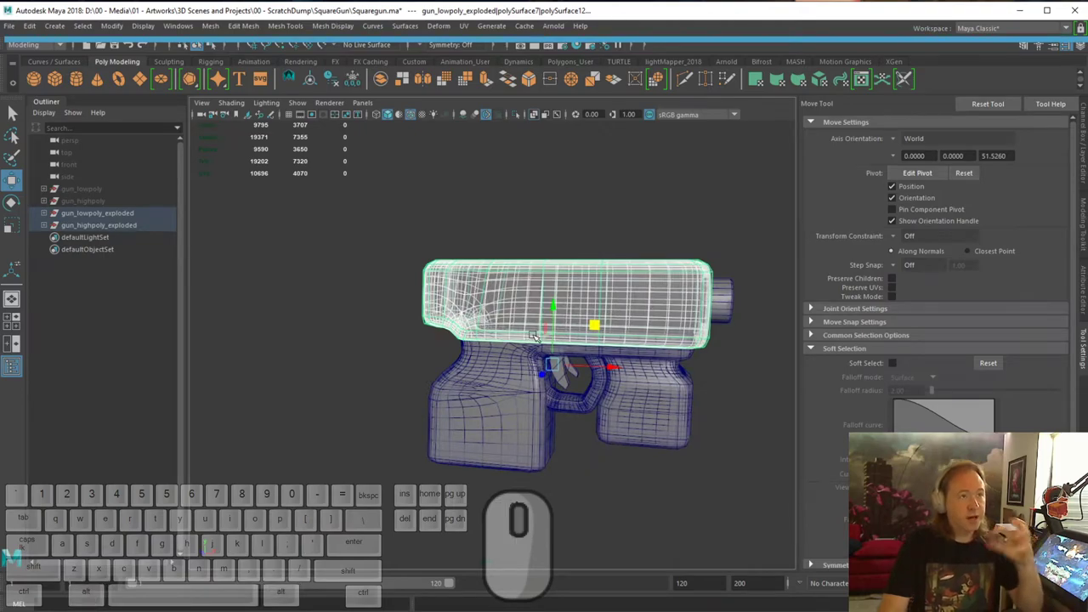
pyautogui.moveTo(590, 316); pyautogui.dragTo(491, 242)
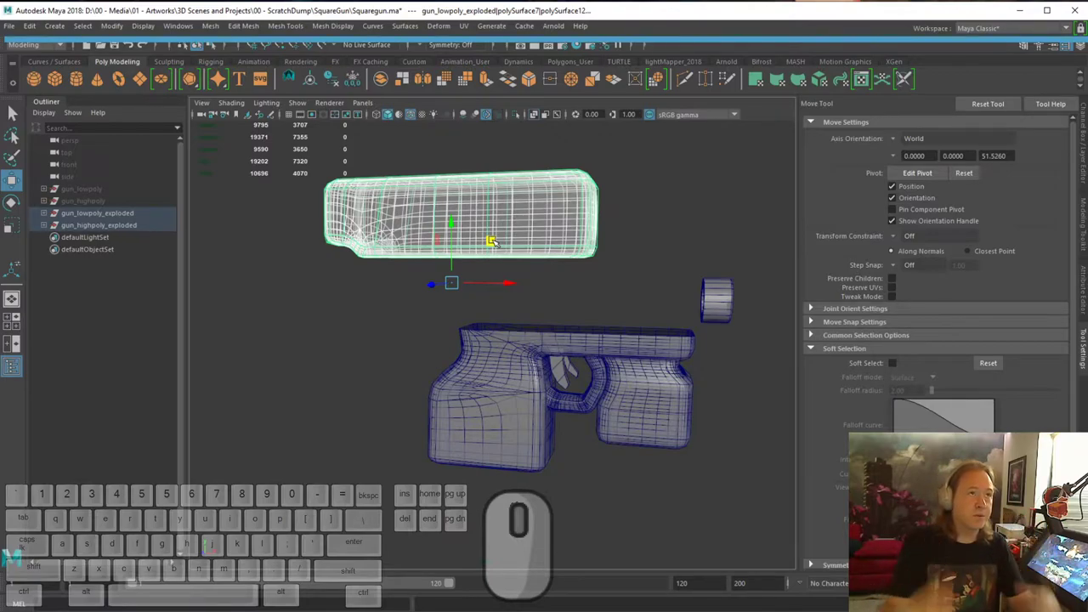
# Move both versions of the rear grip and frame piece back, away from the trigger and front grip
pyautogui.keyDown('alt'); pyautogui.moveTo(476, 415); pyautogui.dragTo(393, 360, button='middle'); pyautogui.keyUp('alt')
pyautogui.moveTo(321, 323); pyautogui.dragTo(387, 418)
pyautogui.keyDown('alt'); pyautogui.moveTo(475, 318); pyautogui.dragTo(492, 315); pyautogui.keyUp('alt')
pyautogui.moveTo(527, 268); pyautogui.dragTo(406, 238)
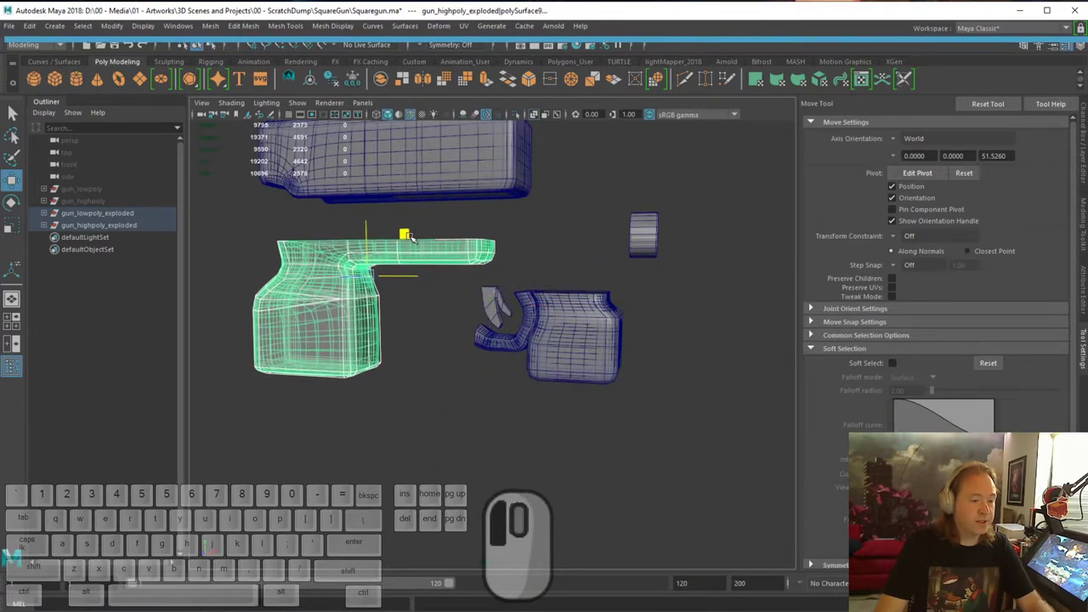
# Move both versions of the front grip away from the trigger guard
pyautogui.keyDown('alt'); pyautogui.moveTo(469, 303); pyautogui.dragTo(395, 294); pyautogui.keyUp('alt')
pyautogui.keyDown('alt'); pyautogui.moveTo(468, 340); pyautogui.dragTo(497, 319); pyautogui.keyUp('alt')
pyautogui.press('q')
pyautogui.press('w')
pyautogui.moveTo(474, 253); pyautogui.dragTo(417, 315)
pyautogui.keyDown('alt'); pyautogui.moveTo(418, 315); pyautogui.dragTo(621, 382, button='right'); pyautogui.keyUp('alt')
pyautogui.keyDown('alt'); pyautogui.moveTo(621, 382); pyautogui.dragTo(611, 379); pyautogui.keyUp('alt')
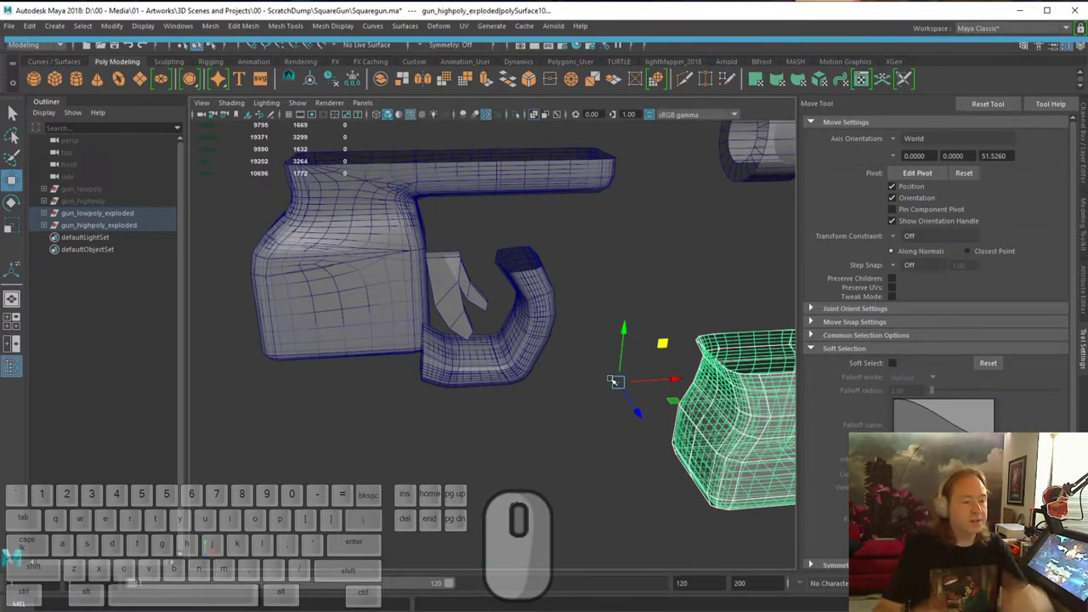
# Move both versions of the trigger clear of the trigger guard, then clear the selection
pyautogui.keyDown('alt'); pyautogui.moveTo(613, 381); pyautogui.dragTo(498, 340, button='right'); pyautogui.keyUp('alt')
pyautogui.press('q')
pyautogui.moveTo(498, 340); pyautogui.dragTo(463, 335)
pyautogui.press('w')
pyautogui.moveTo(432, 334)
pyautogui.mouseDown()
pyautogui.moveTo(399, 319)
pyautogui.moveTo(450, 340)
pyautogui.mouseUp()
pyautogui.moveTo(476, 373); pyautogui.dragTo(393, 321)
pyautogui.keyDown('alt'); pyautogui.moveTo(396, 325); pyautogui.dragTo(631, 403); pyautogui.keyUp('alt')
pyautogui.keyDown('alt'); pyautogui.moveTo(632, 403); pyautogui.dragTo(531, 361, button='right'); pyautogui.keyUp('alt')
pyautogui.keyDown('alt'); pyautogui.moveTo(531, 361); pyautogui.dragTo(539, 373, button='middle'); pyautogui.keyUp('alt')
pyautogui.keyDown('alt'); pyautogui.moveTo(540, 372); pyautogui.dragTo(430, 406); pyautogui.keyUp('alt')
pyautogui.press('q')
pyautogui.click(430, 406)
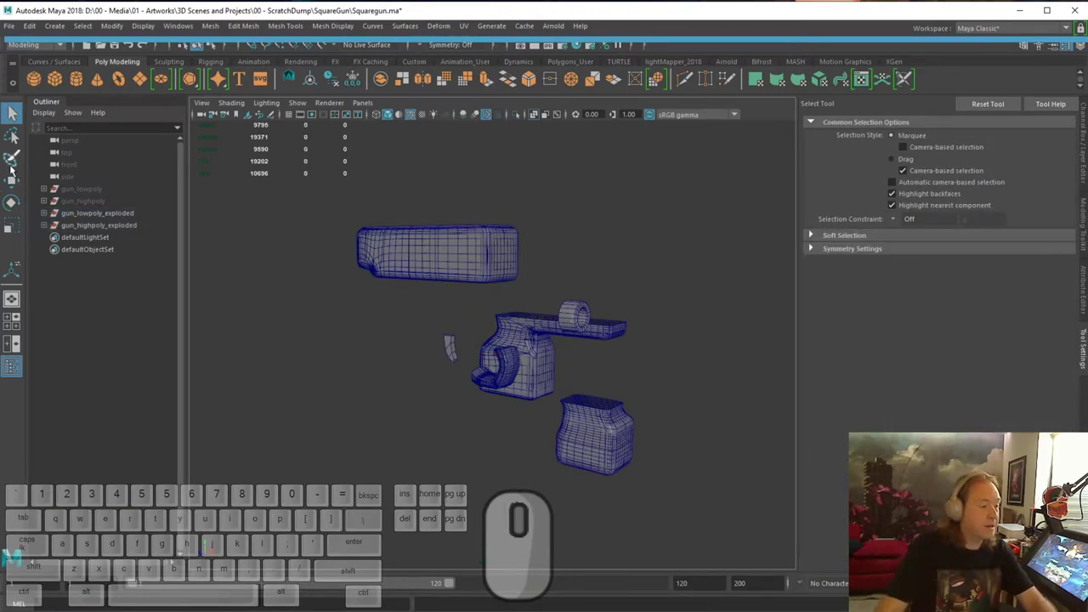
# Unhide the original gun_lowpoly and gun_highpoly groups and clear the selection
pyautogui.click(93, 225)
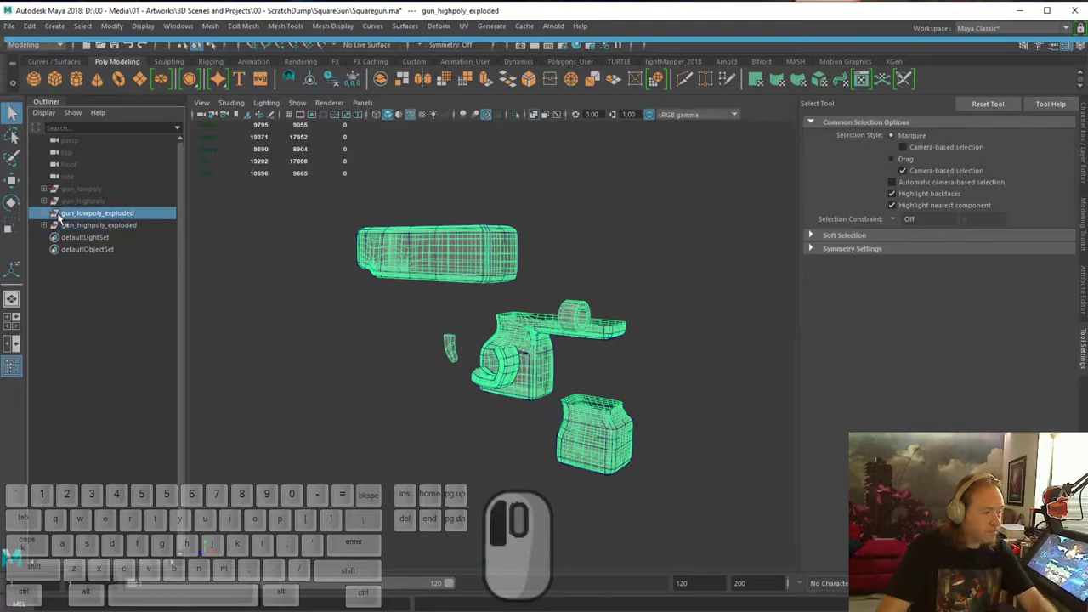
pyautogui.click(81, 189)
pyautogui.keyDown('shift'); pyautogui.click(83, 200); pyautogui.keyUp('shift')
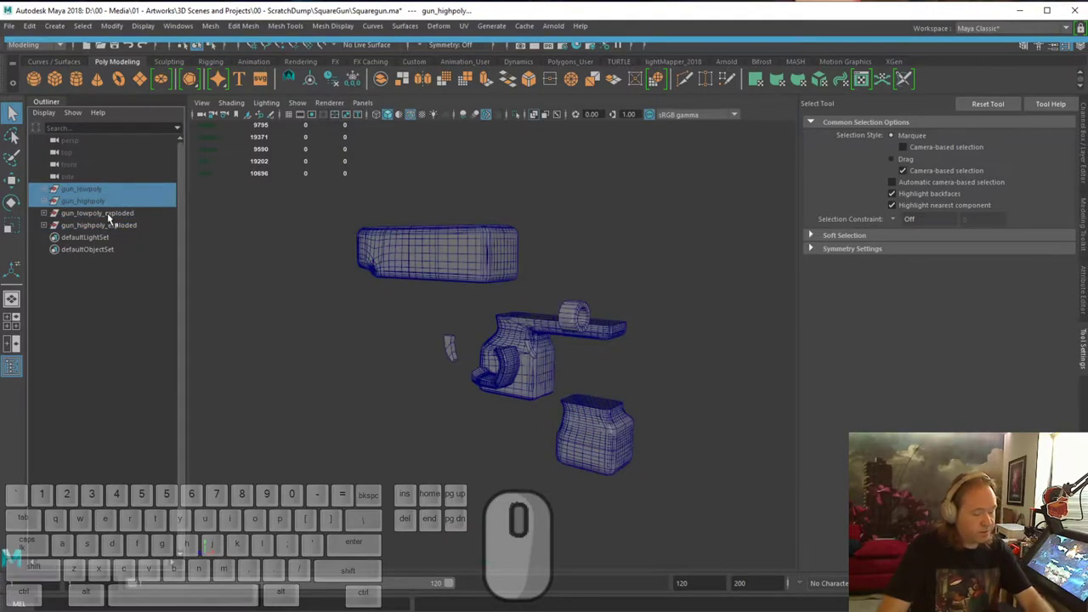
pyautogui.hotkey('shift', 'h')
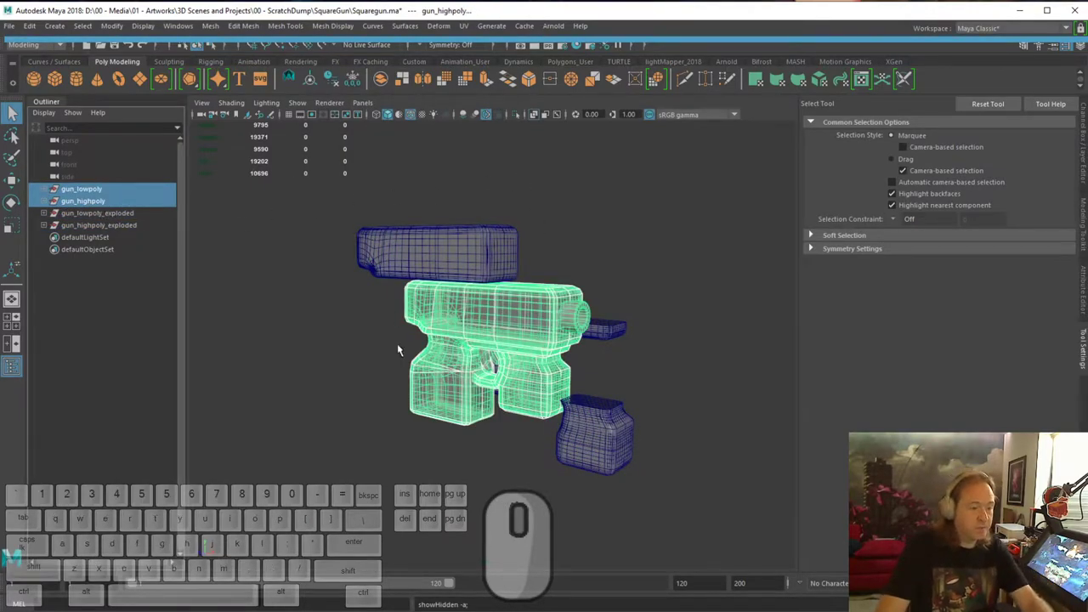
pyautogui.click(628, 264)
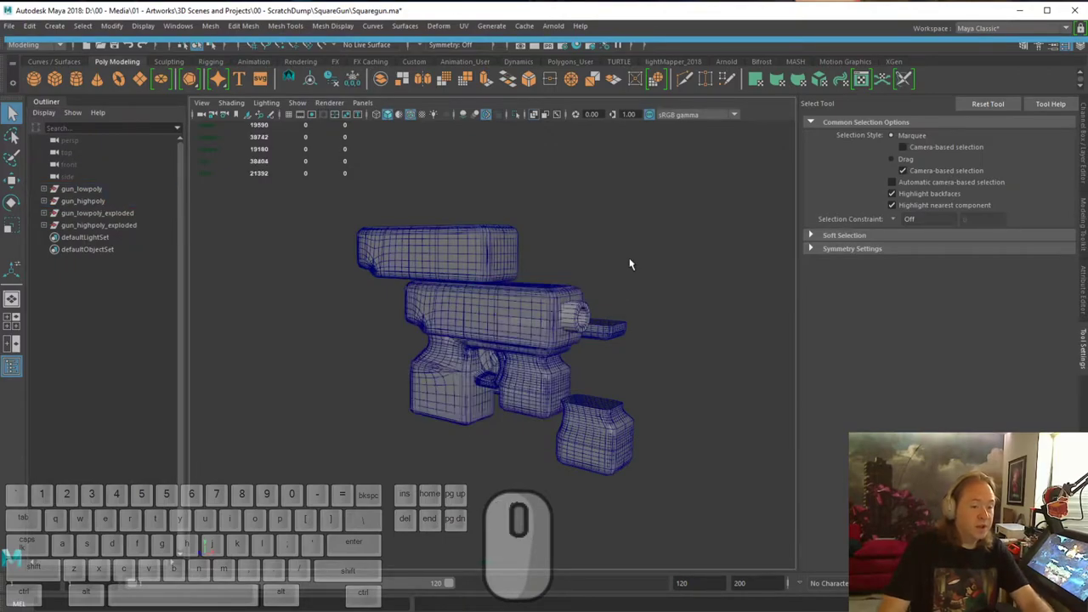
# Compare the original gun groups with the exploded copies by selecting the groups and the exploded slide in turn
pyautogui.click(105, 188)
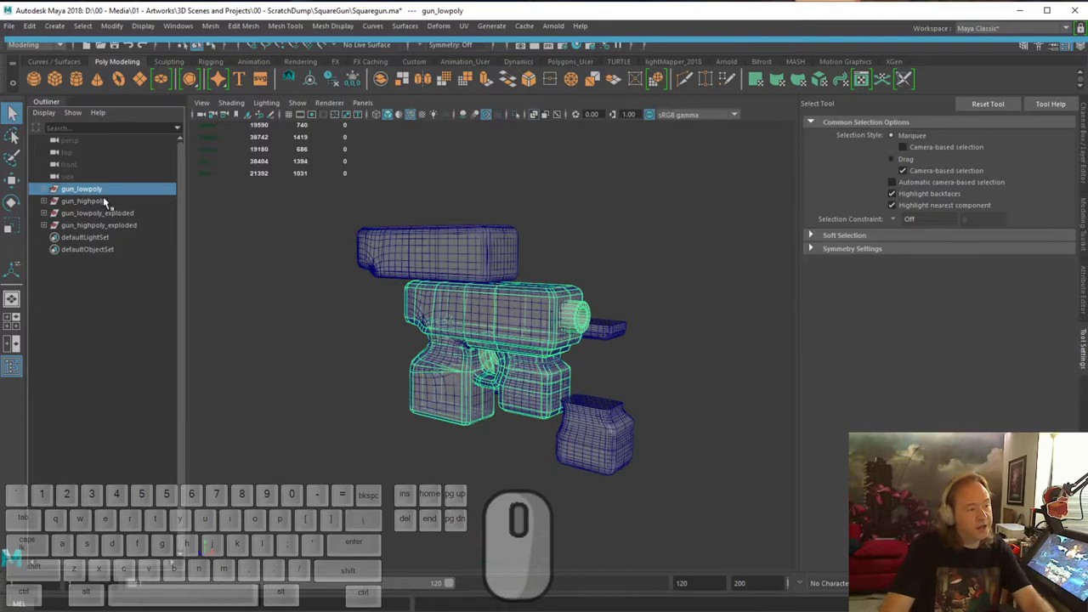
pyautogui.click(102, 201)
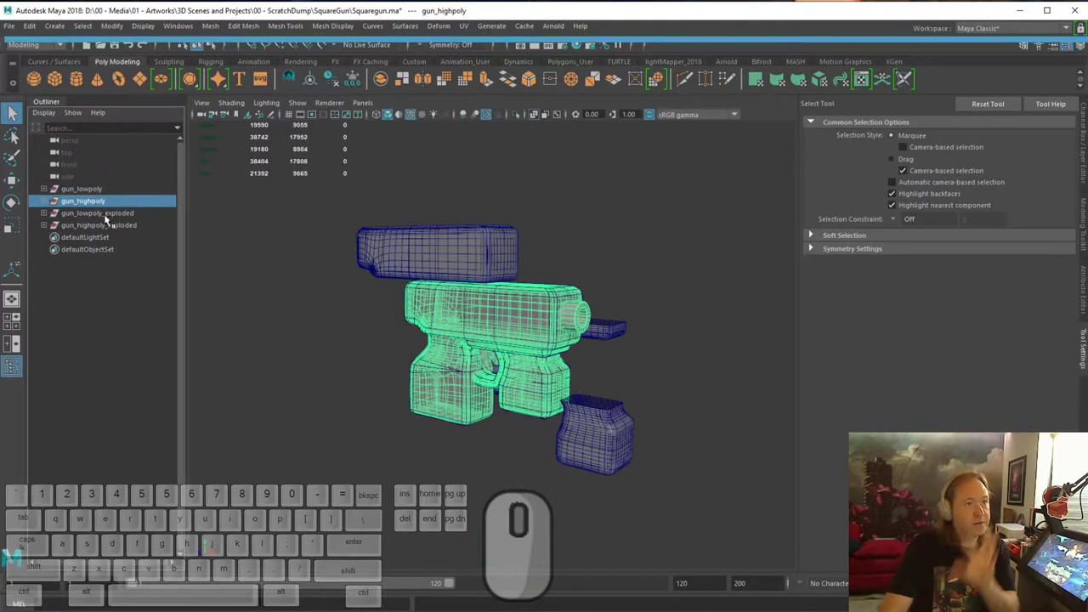
pyautogui.click(105, 225)
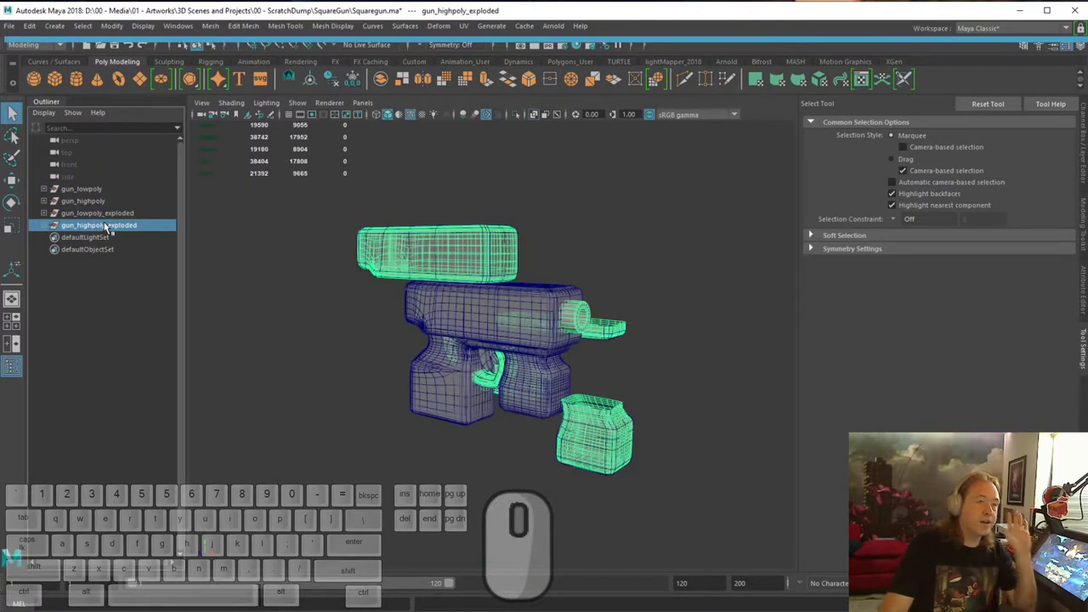
pyautogui.click(249, 315)
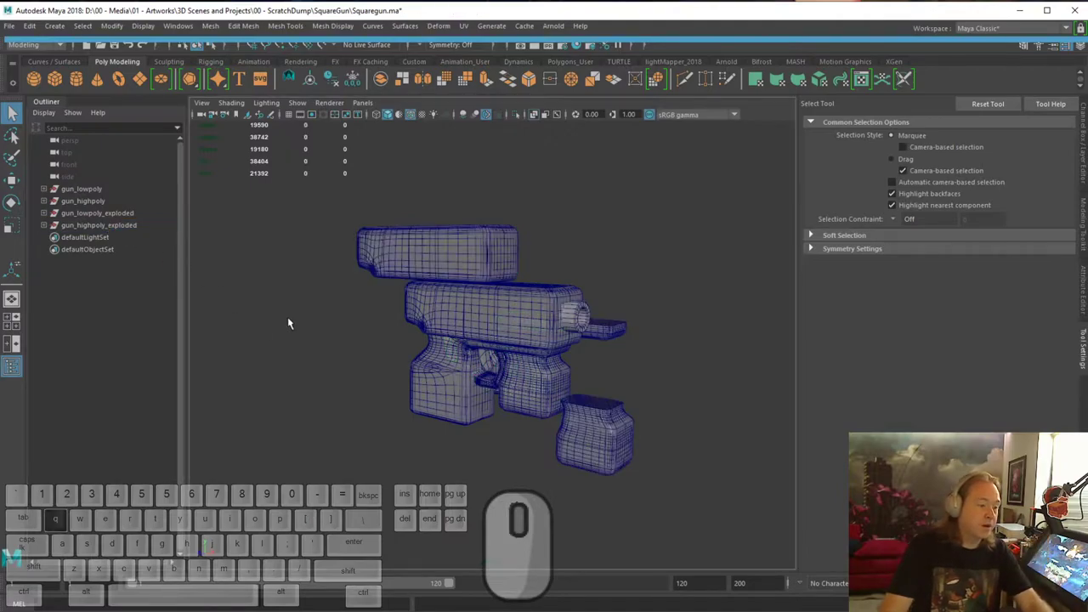
pyautogui.click(376, 257)
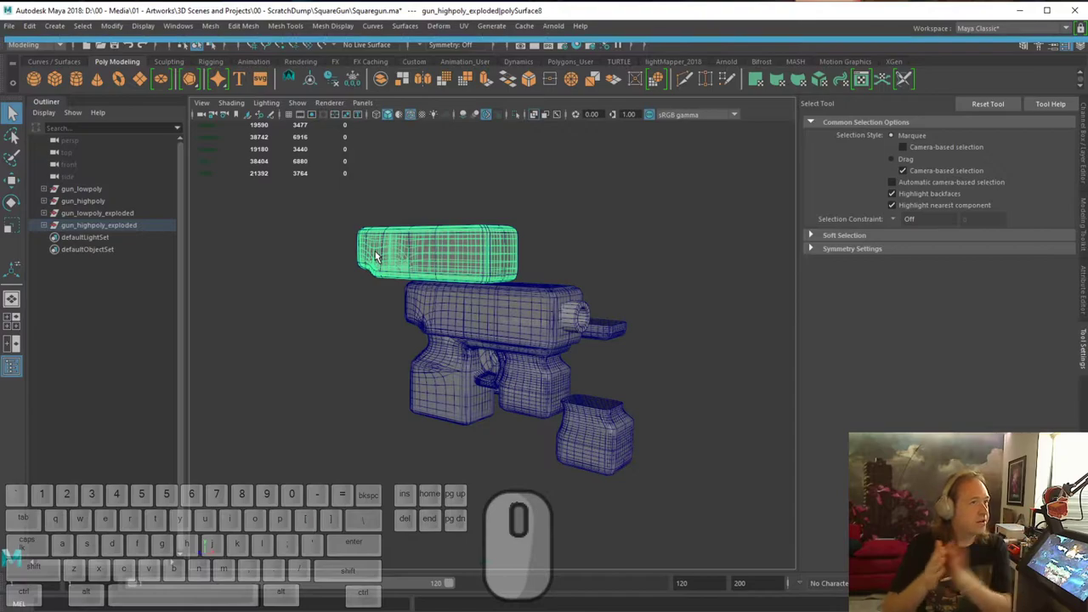
pyautogui.click(381, 280)
pyautogui.click(415, 242)
pyautogui.click(128, 292)
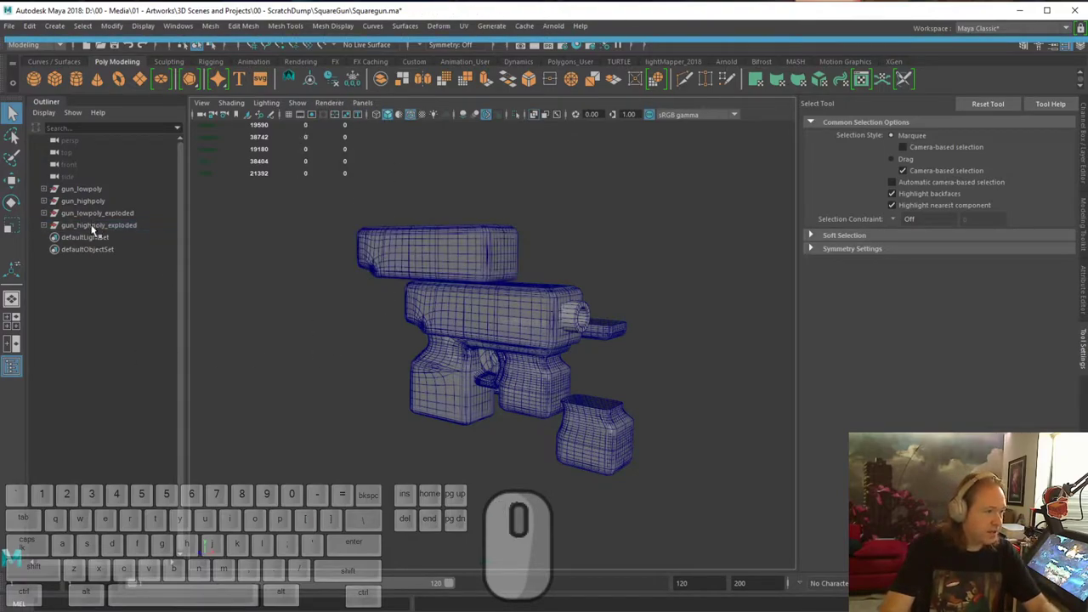
pyautogui.click(94, 225)
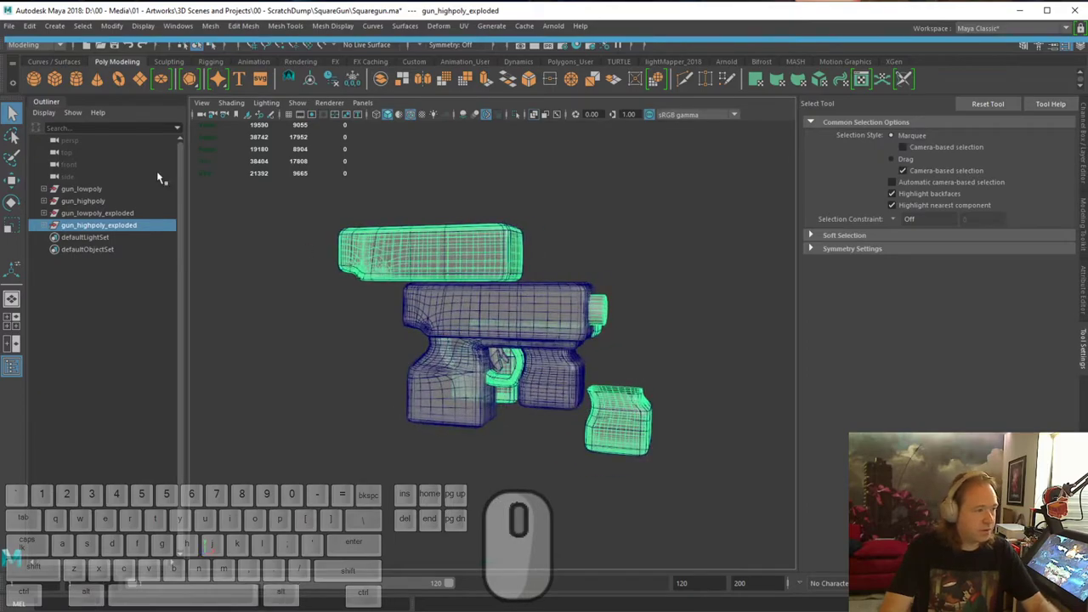
pyautogui.click(81, 188)
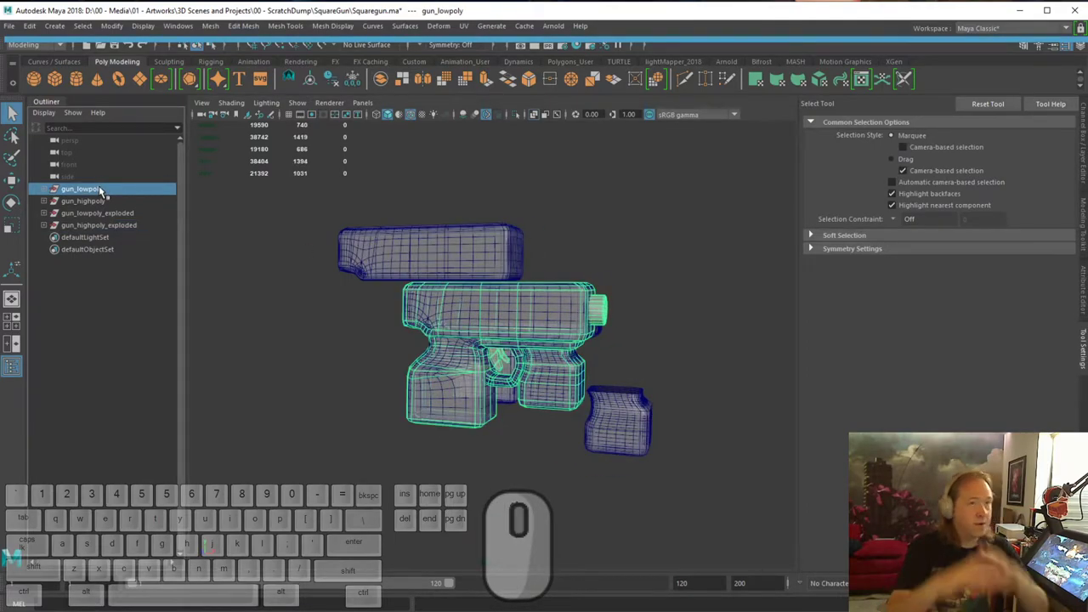
pyautogui.keyDown('alt'); pyautogui.moveTo(533, 417); pyautogui.dragTo(482, 406); pyautogui.keyUp('alt')
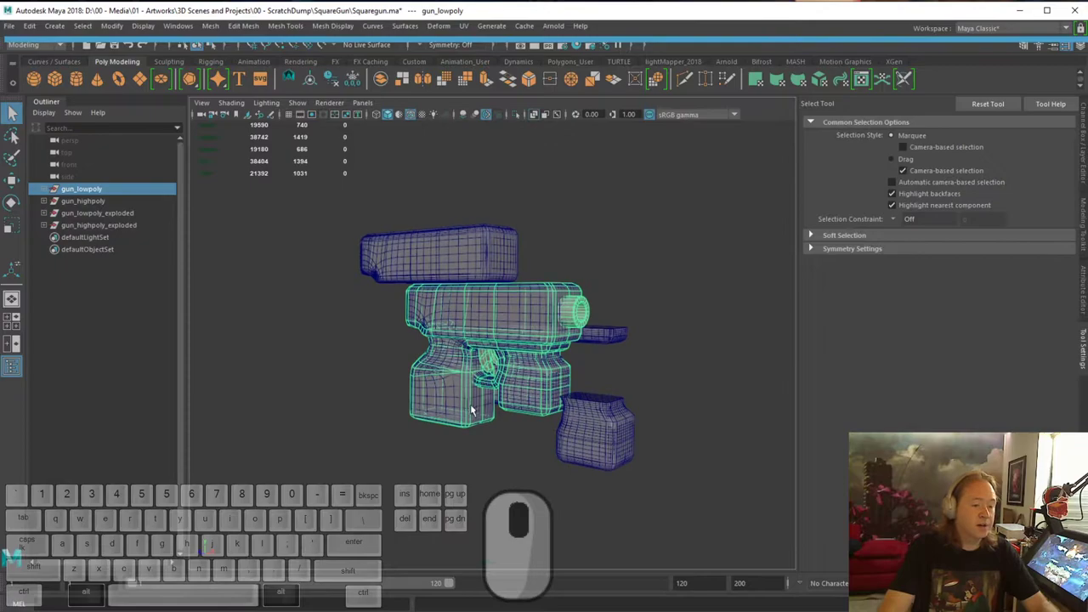
# Export the selected gun_lowpoly group as an FBX file named gun_lowpoly in the SquareGun folder
pyautogui.scroll(2, 535, 390)
pyautogui.click(311, 80)
pyautogui.click(331, 80)
pyautogui.keyDown('alt'); pyautogui.moveTo(388, 247); pyautogui.dragTo(382, 170); pyautogui.keyUp('alt')
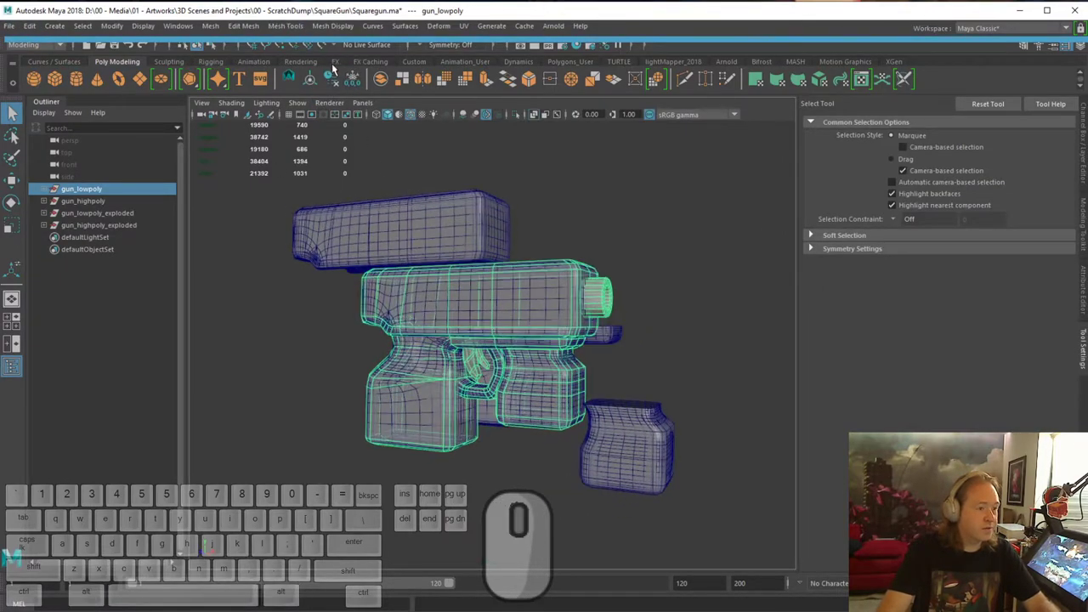
pyautogui.click(8, 27)
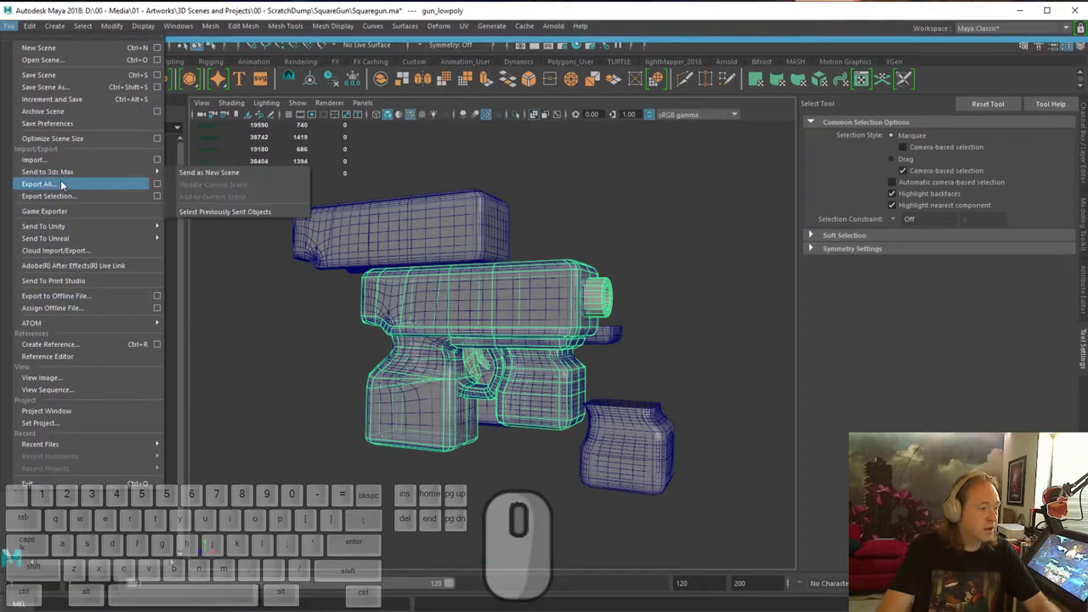
pyautogui.click(73, 195)
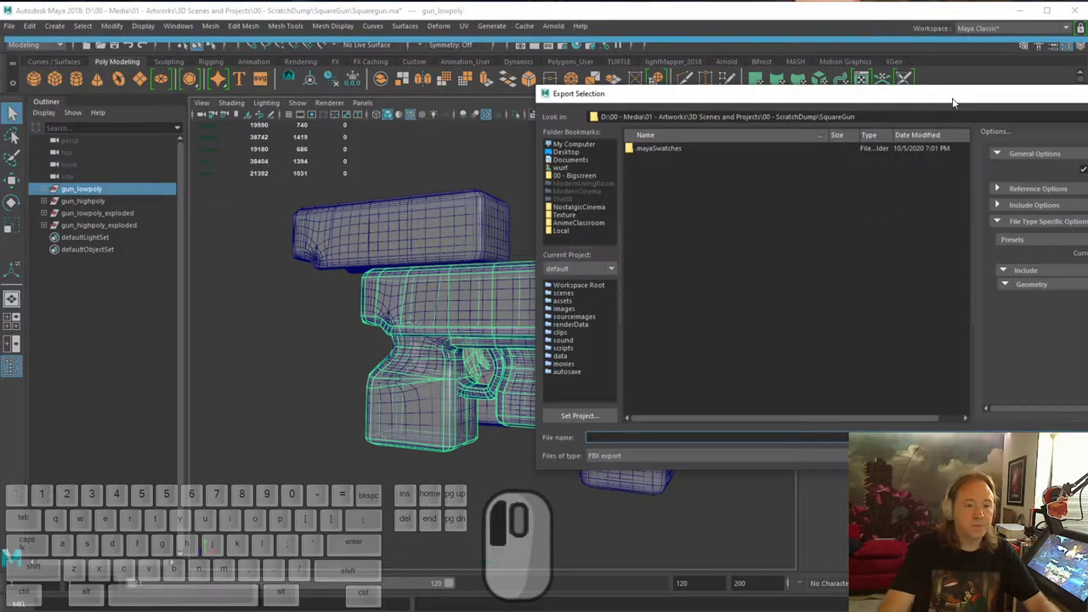
pyautogui.moveTo(953, 103); pyautogui.dragTo(739, 96)
pyautogui.click(487, 432)
pyautogui.write('gun')
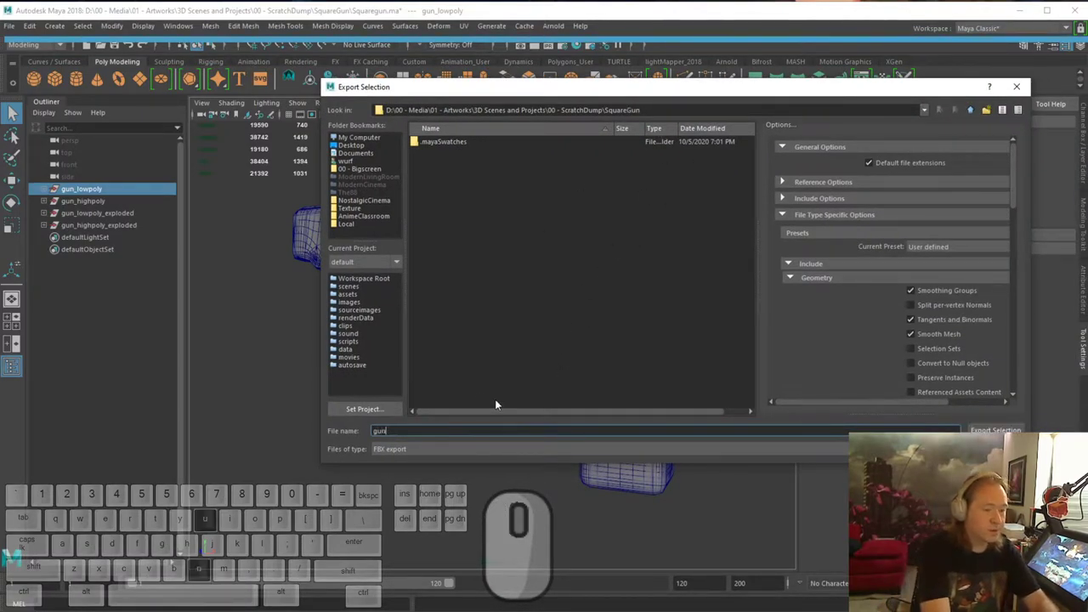
pyautogui.write('_lowpoly')
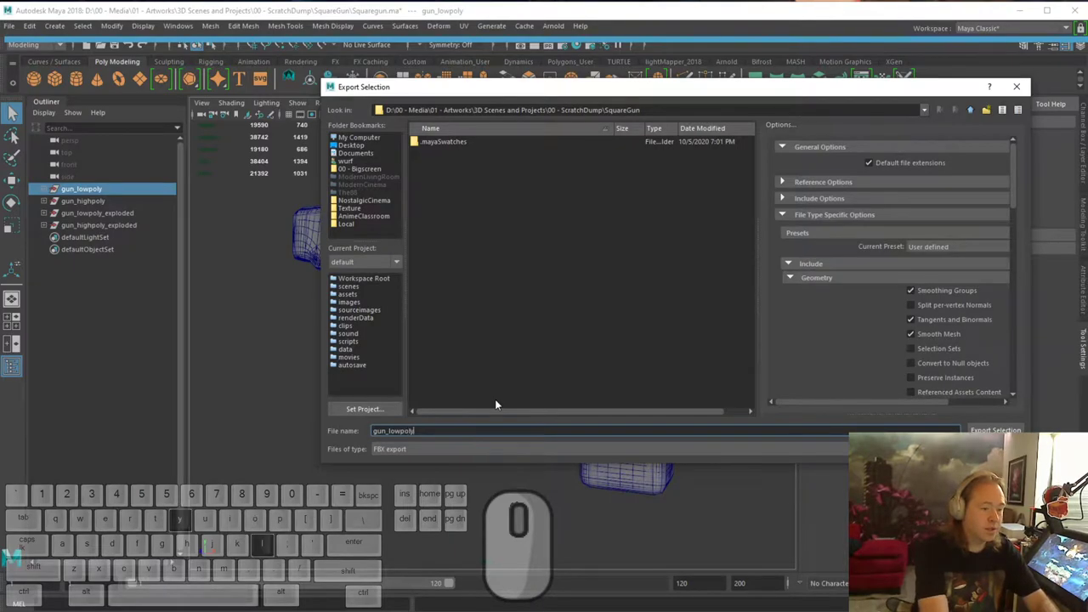
pyautogui.press('Return')
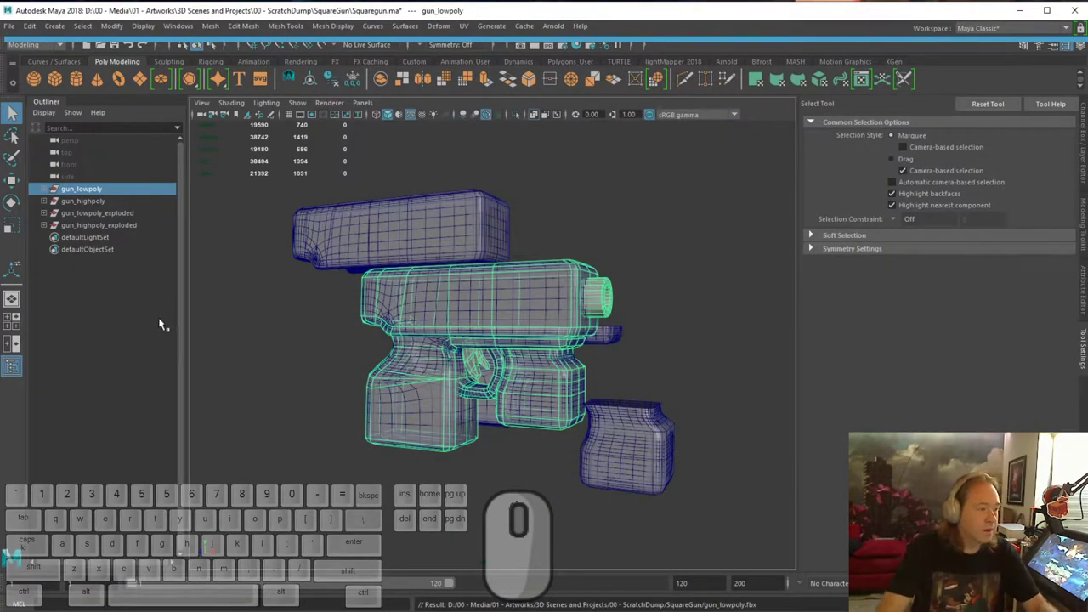
# Freeze the transformations of the gun_highpoly group and export it as gun_highpoly.fbx
pyautogui.click(84, 200)
pyautogui.click(336, 80)
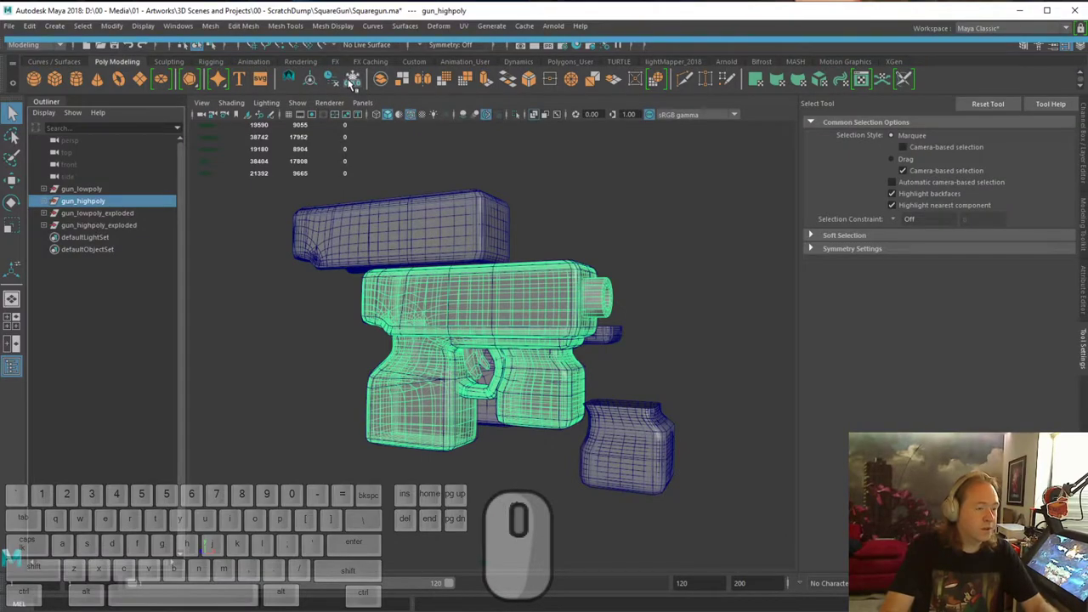
pyautogui.click(12, 27)
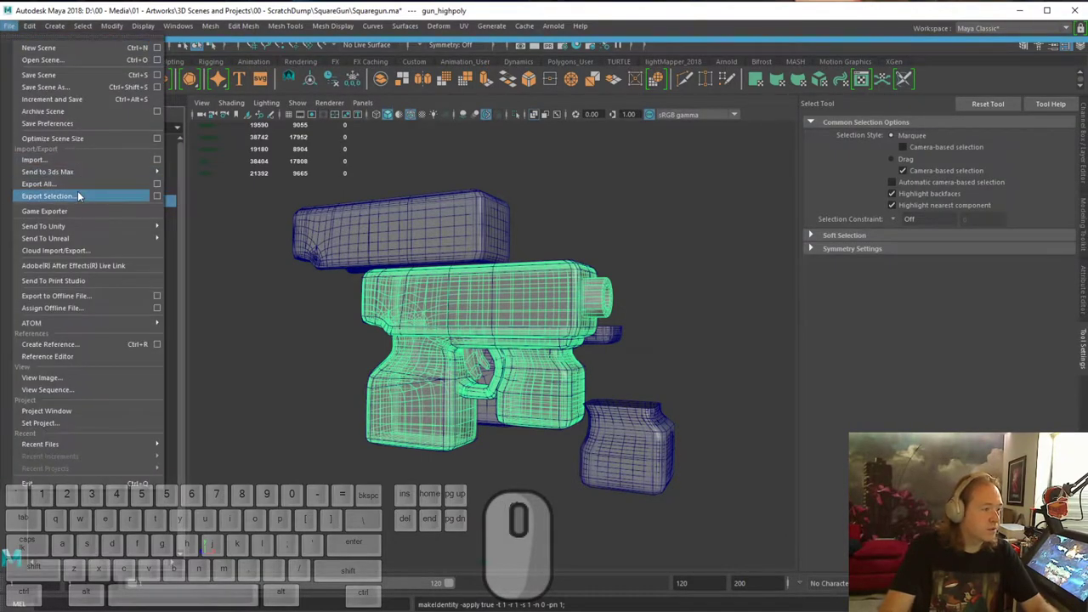
pyautogui.click(78, 196)
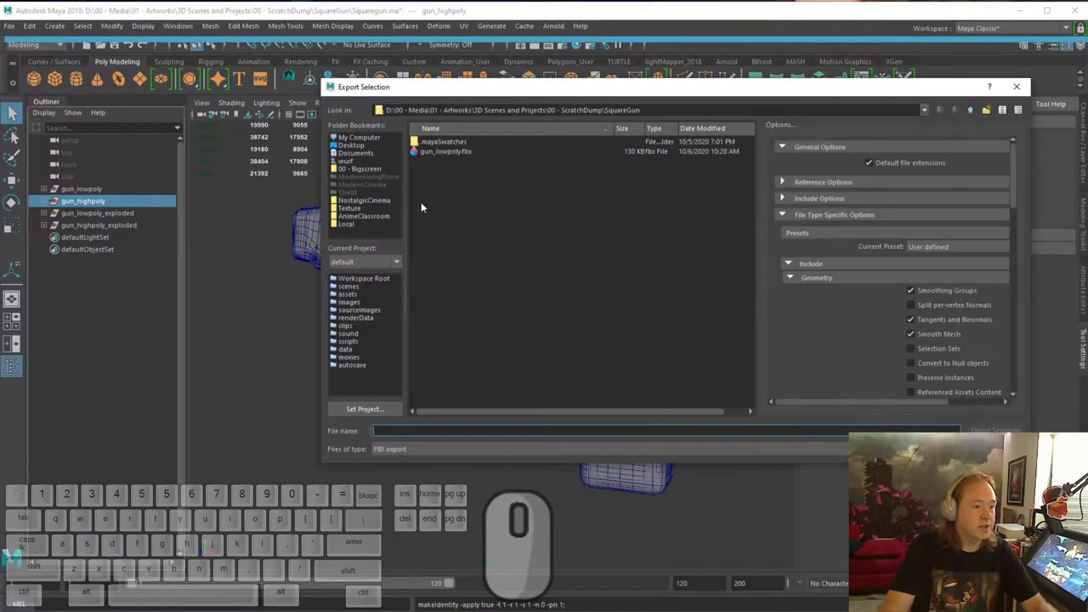
pyautogui.moveTo(389, 431); pyautogui.dragTo(400, 431)
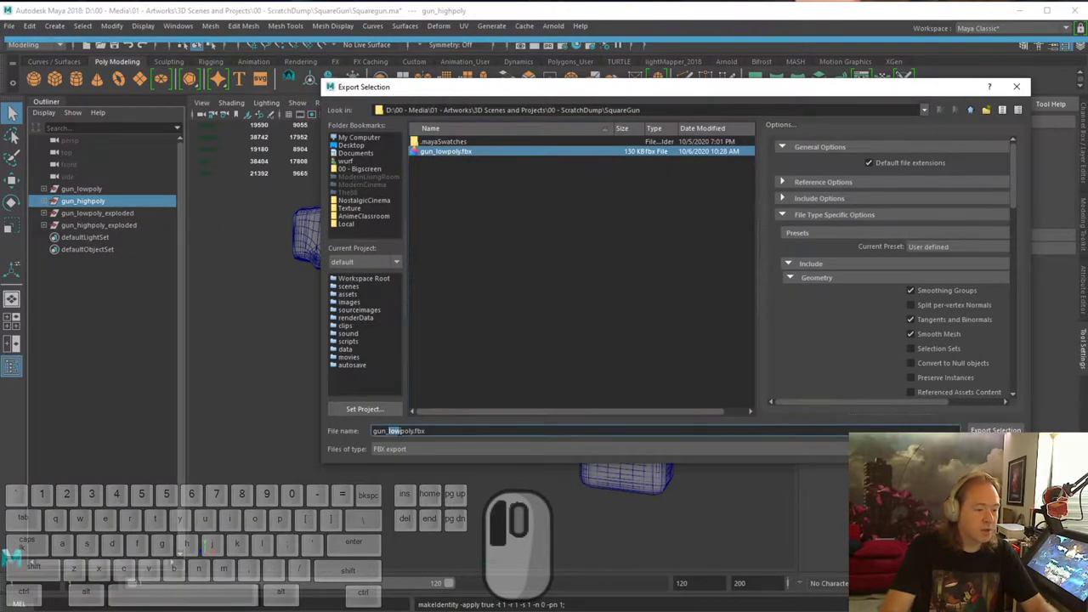
pyautogui.write('high')
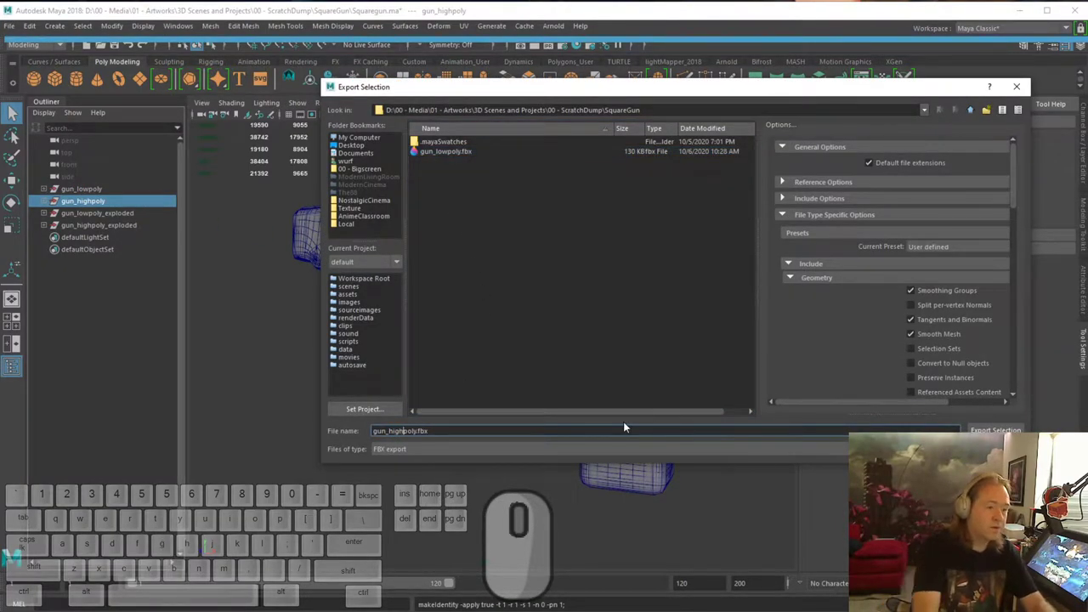
pyautogui.press('Return')
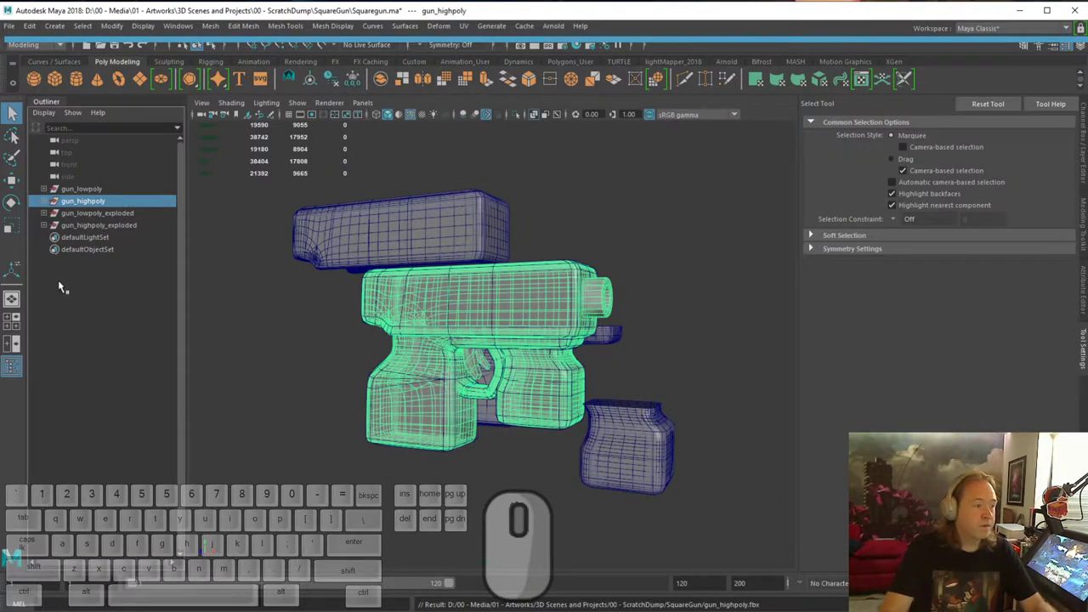
# Freeze the transformations of the gun_lowpoly_exploded group and export it as an FBX named gun_lowpoly_exploded
pyautogui.click(88, 214)
pyautogui.click(309, 78)
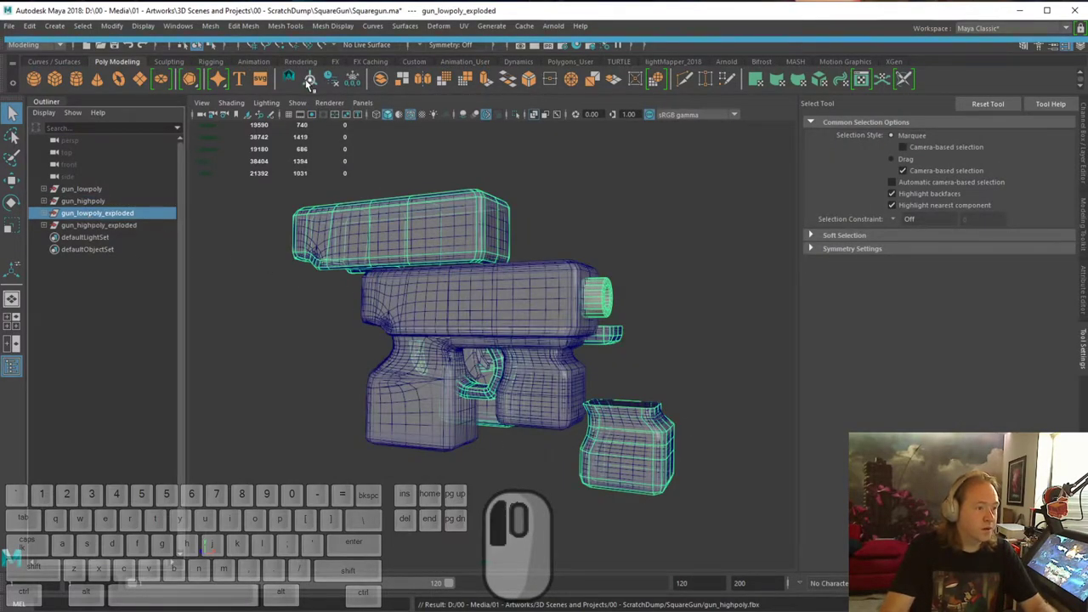
pyautogui.click(330, 79)
pyautogui.click(353, 85)
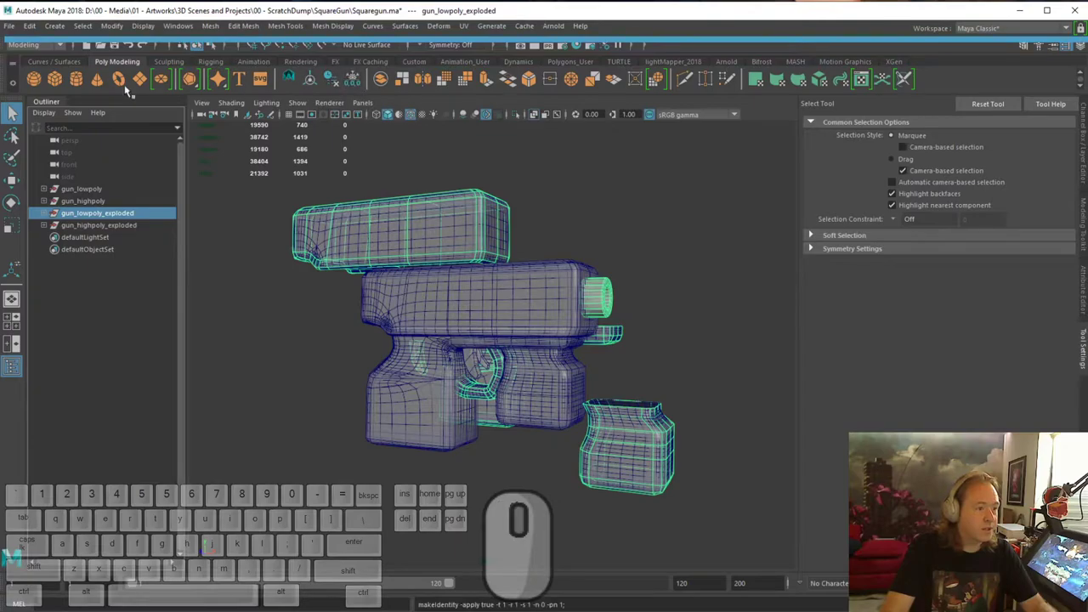
pyautogui.click(11, 28)
pyautogui.click(34, 196)
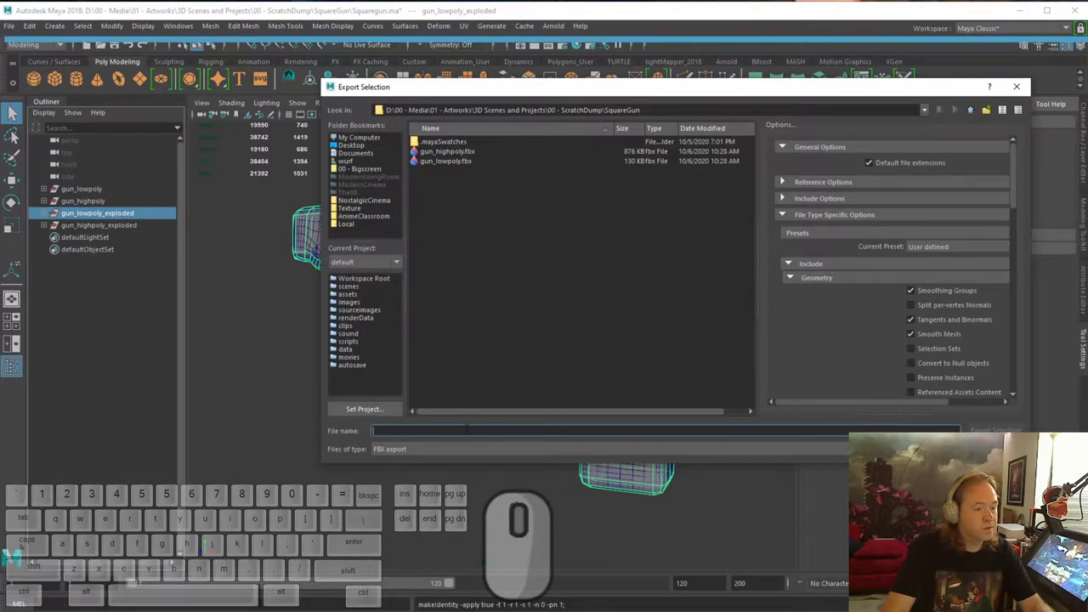
pyautogui.write('gun_')
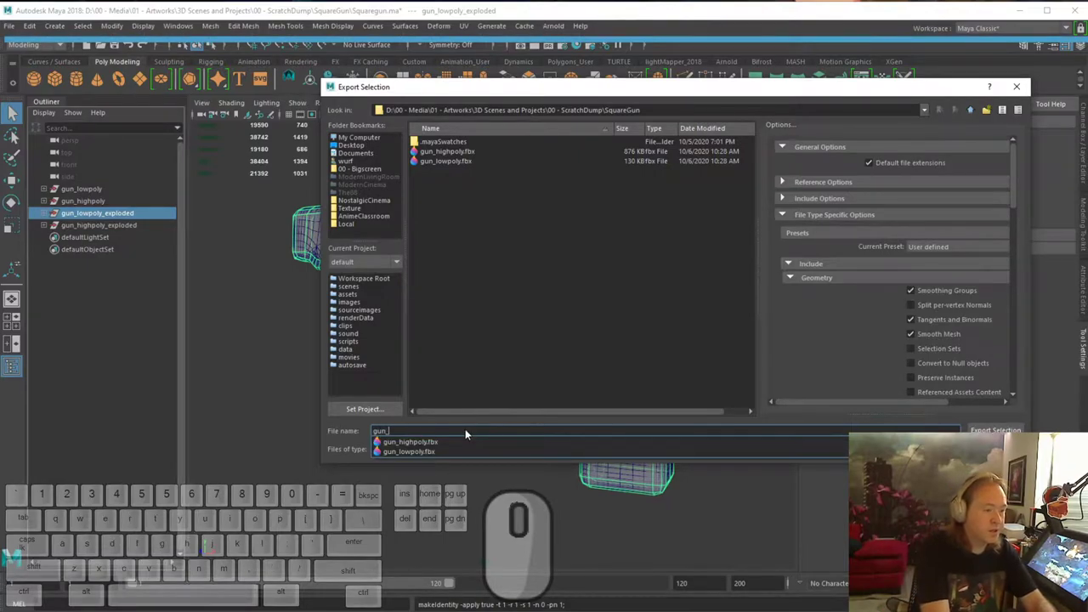
pyautogui.write('lowpoly_exploded')
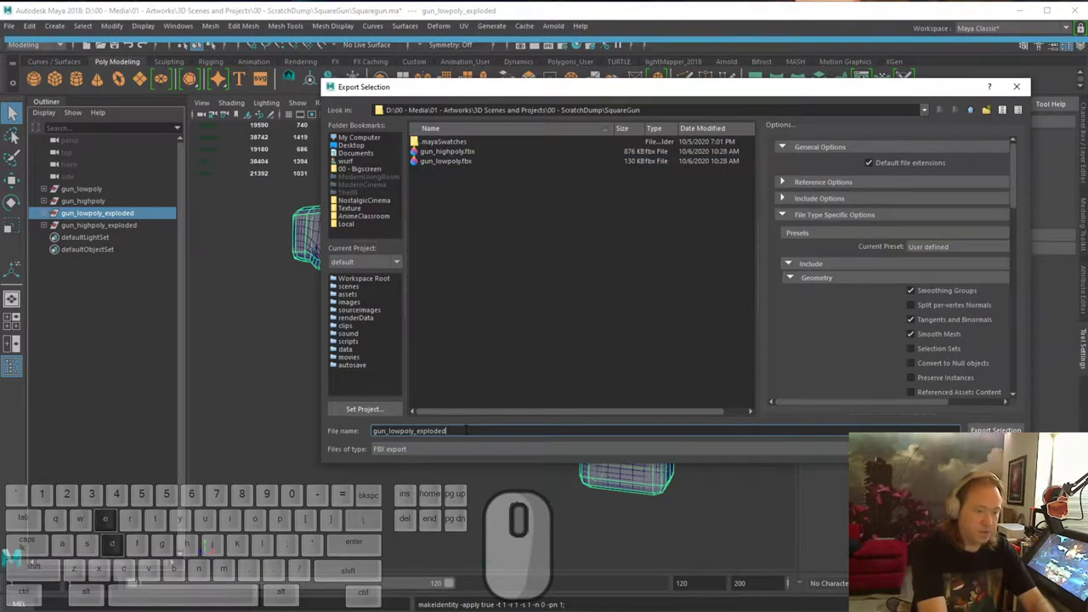
pyautogui.press('Return')
# Freeze the transformations of the gun_highpoly_exploded group and export it as gun_highpoly_exploded.fbx
pyautogui.click(94, 225)
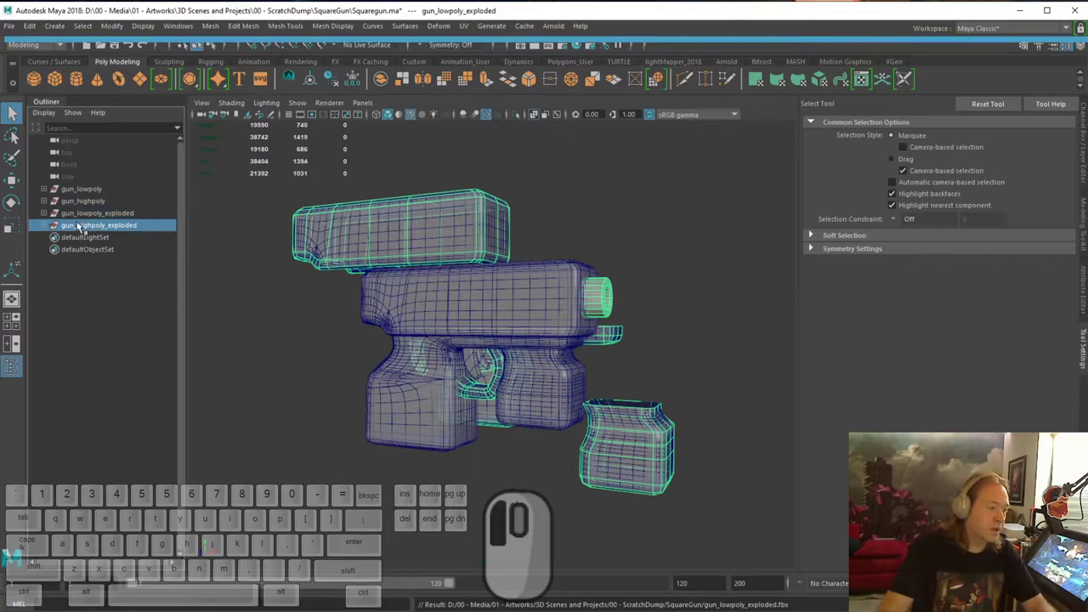
pyautogui.click(310, 81)
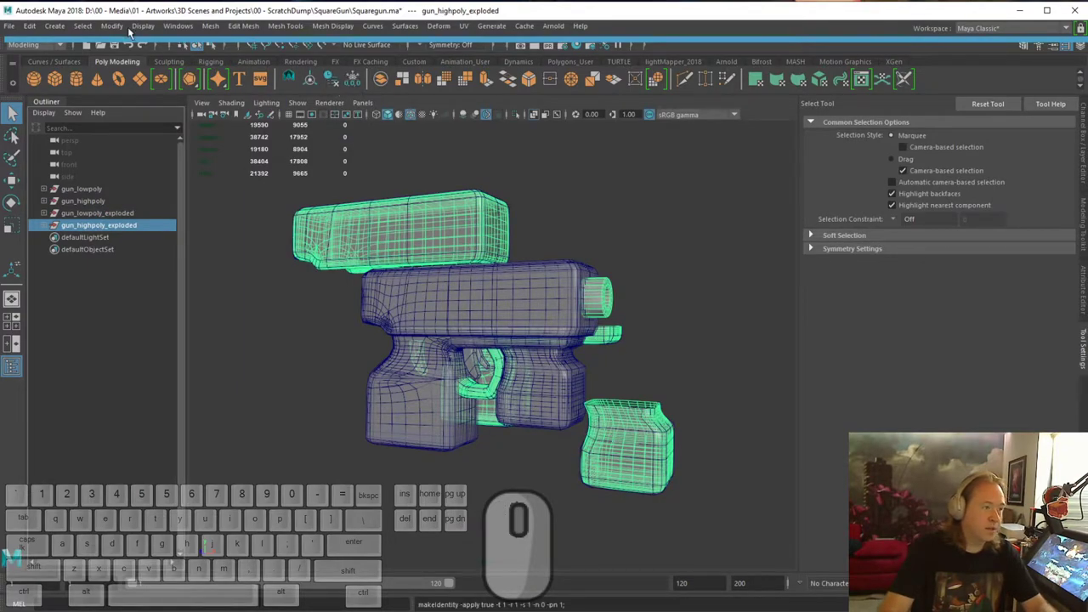
pyautogui.click(14, 28)
pyautogui.click(55, 210)
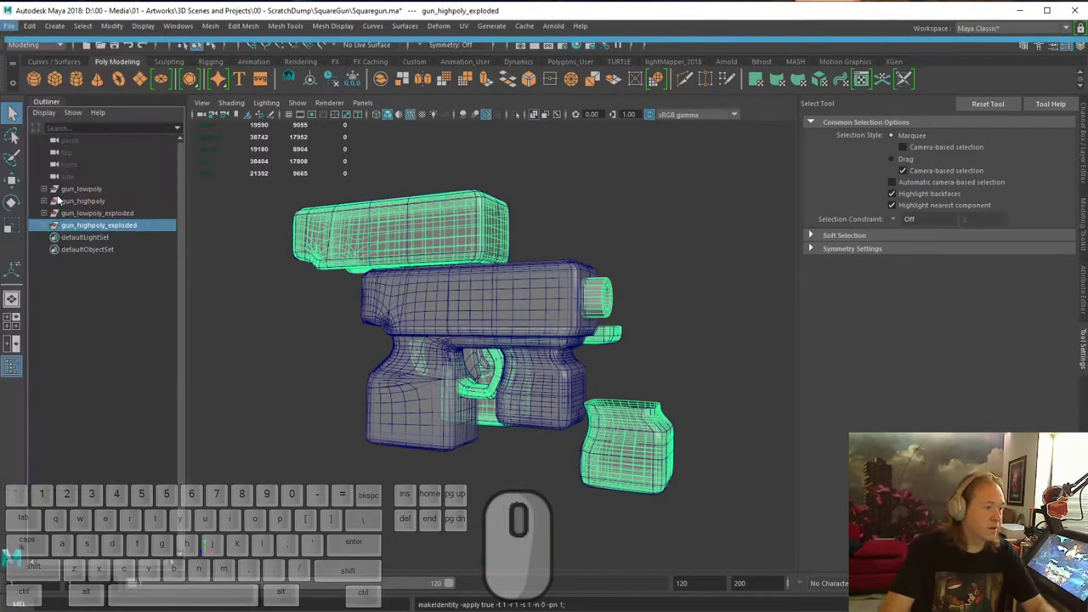
pyautogui.click(459, 171)
pyautogui.click(401, 432)
pyautogui.press('BackSpace')
pyautogui.press('BackSpace')
pyautogui.press('BackSpace')
pyautogui.write('high')
pyautogui.press('Return')
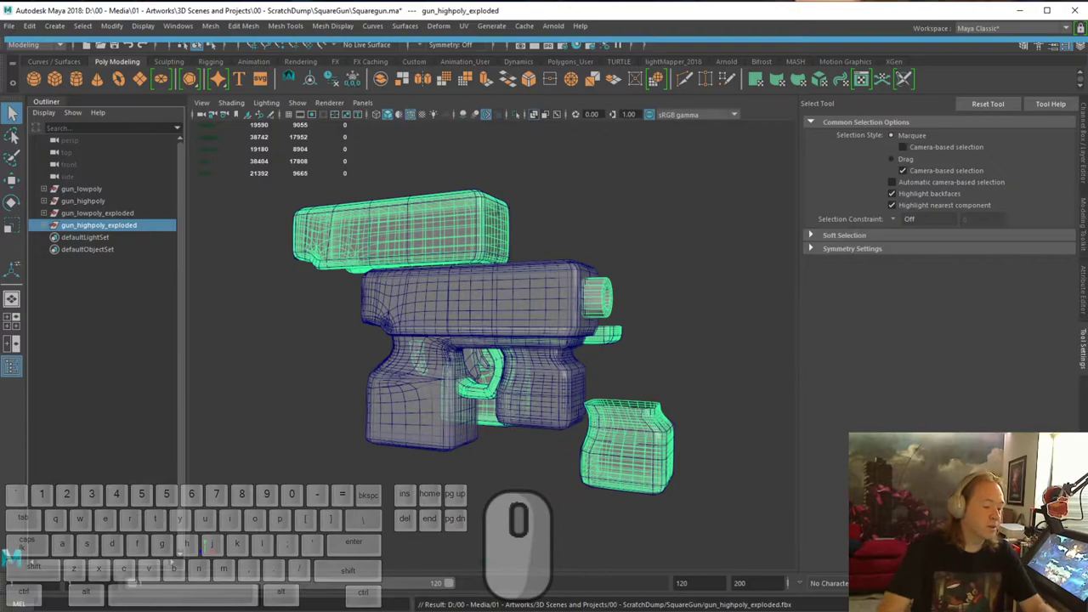
# Switch to Substance Painter, fit its window on the screen and start a new project
pyautogui.hotkey('alt', 'Tab')
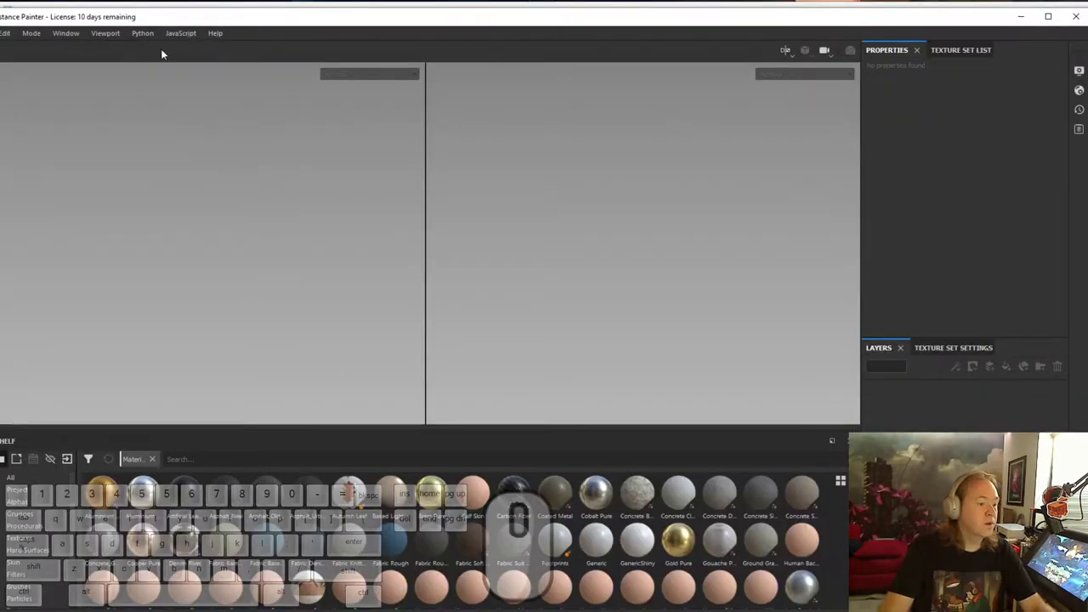
pyautogui.moveTo(158, 21)
pyautogui.mouseDown()
pyautogui.moveTo(131, 24)
pyautogui.moveTo(154, 16)
pyautogui.mouseUp()
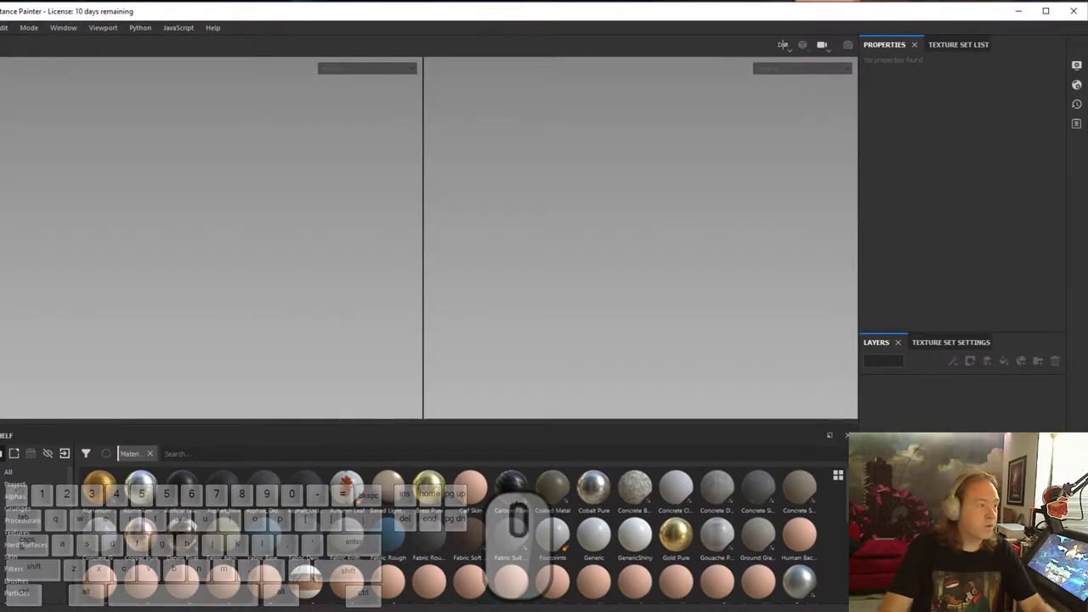
pyautogui.moveTo(0, 63)
pyautogui.mouseDown()
pyautogui.moveTo(12, 64)
pyautogui.moveTo(1, 63)
pyautogui.mouseUp()
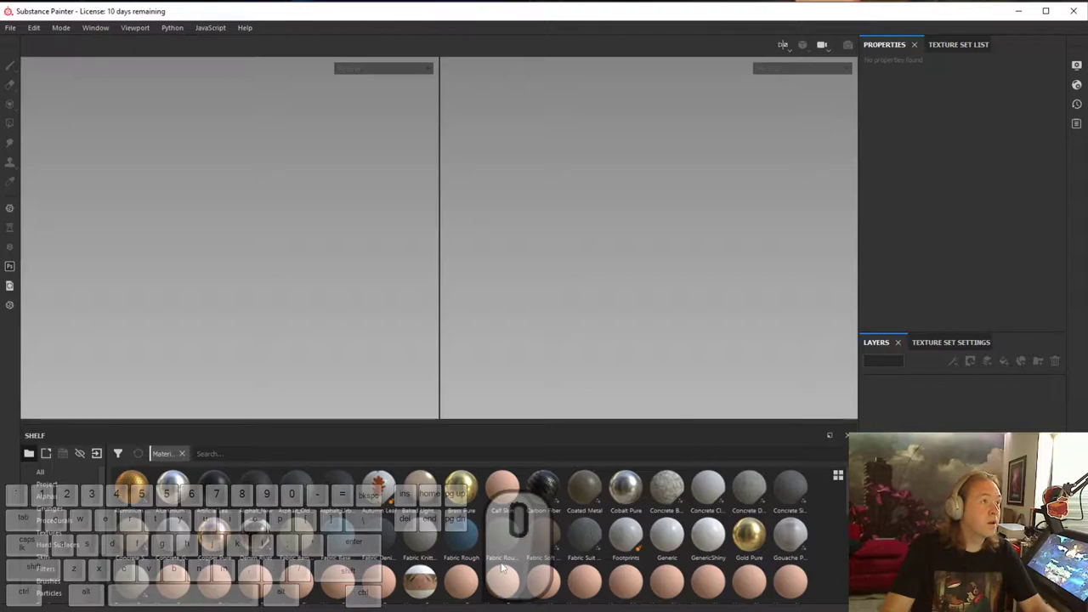
pyautogui.click(9, 28)
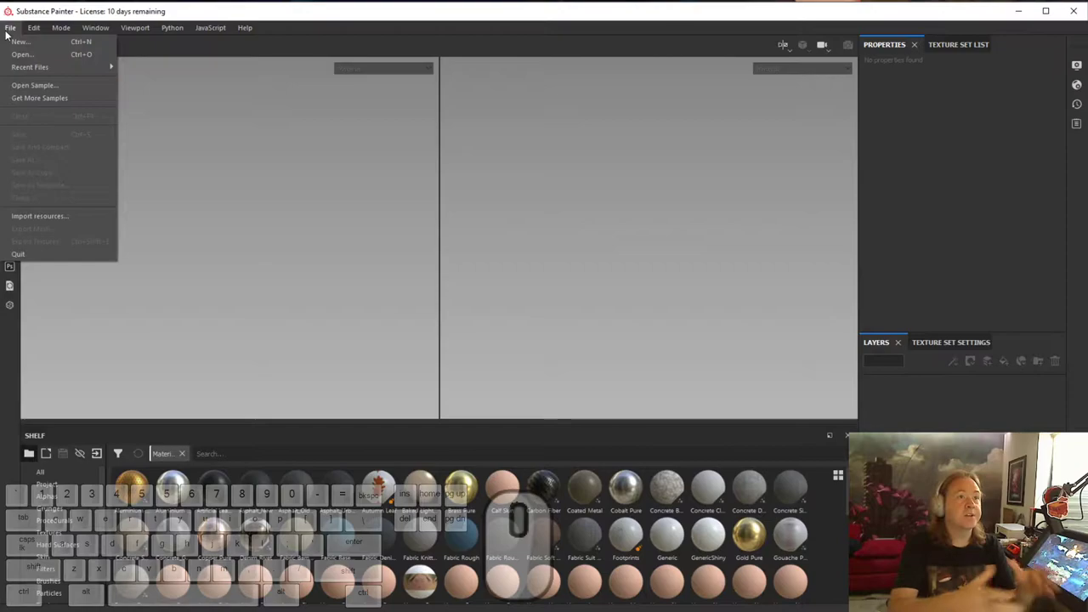
pyautogui.click(26, 40)
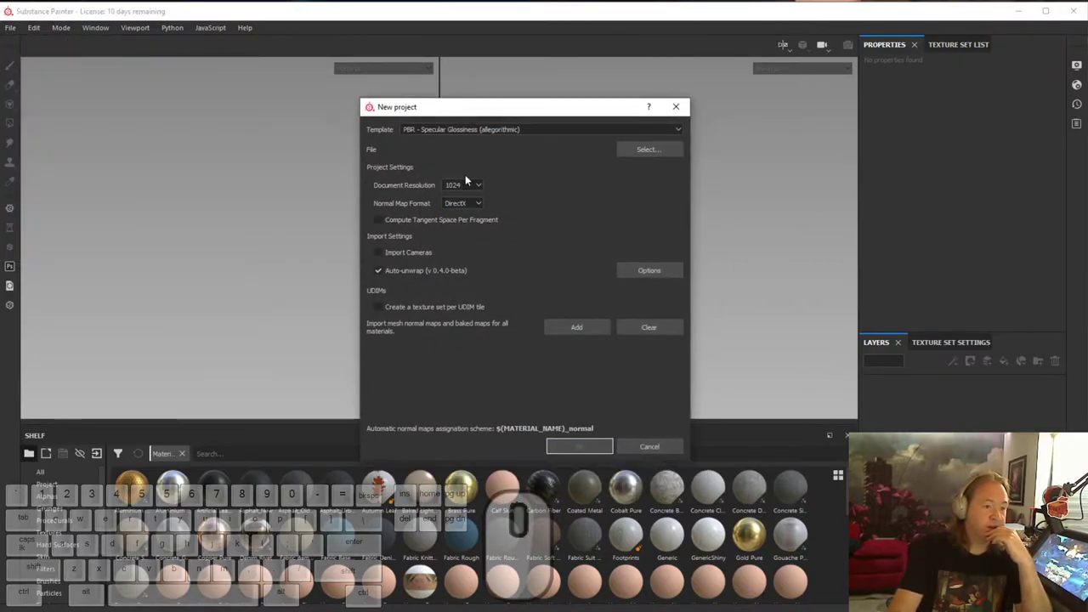
# Set the new project's template to PBR - Metallic Roughness (allegorithmic) and its document resolution to 2048
pyautogui.click(472, 185)
pyautogui.click(442, 129)
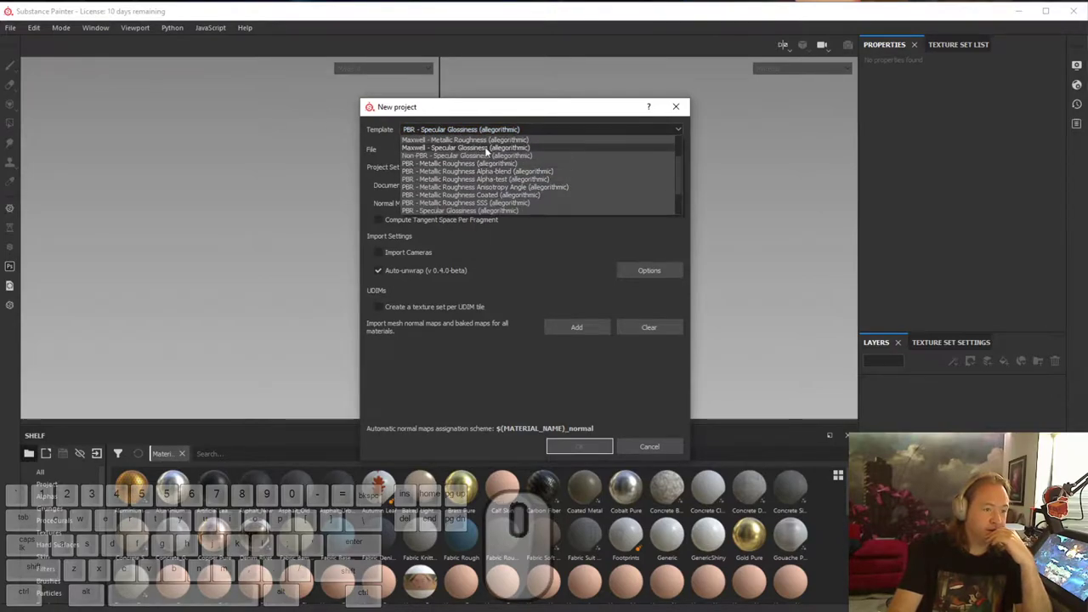
pyautogui.click(492, 164)
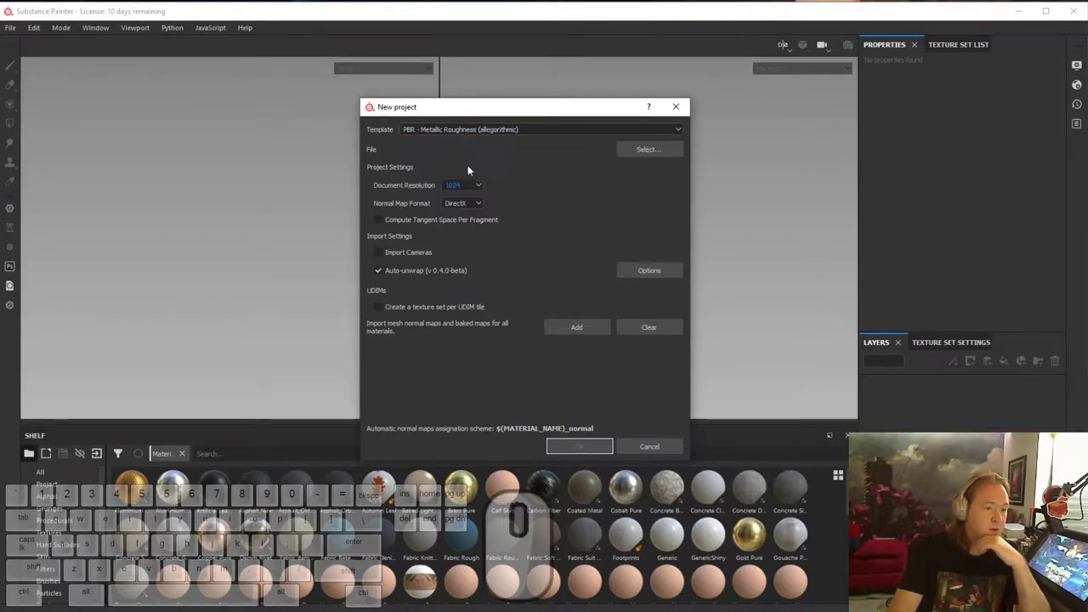
pyautogui.click(462, 186)
pyautogui.click(469, 225)
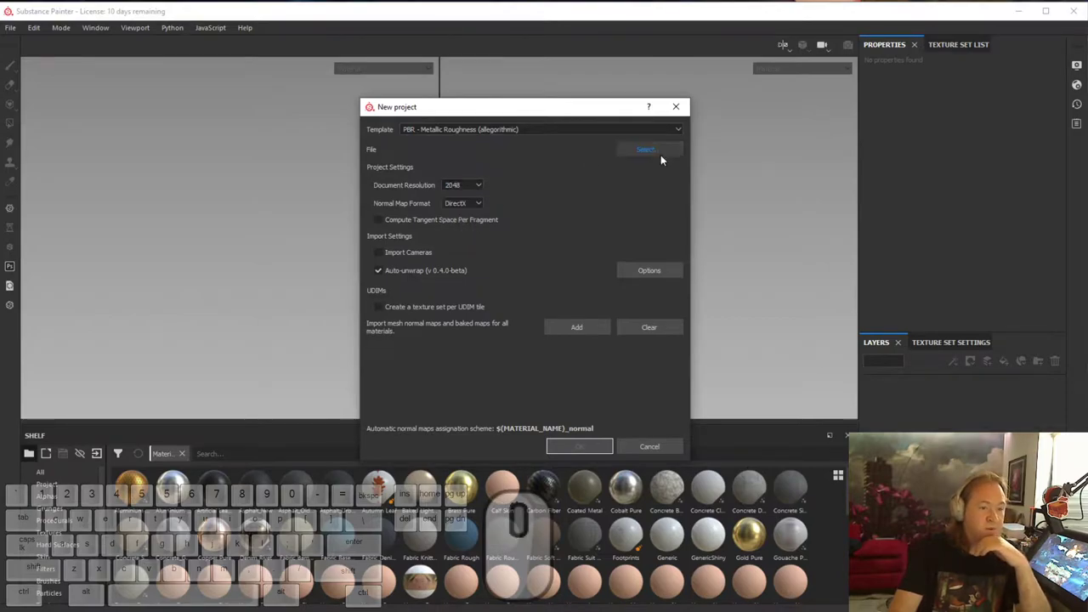
# Choose gun_lowpoly_exploded.fbx from the SquareGun folder as the new project's mesh
pyautogui.click(647, 149)
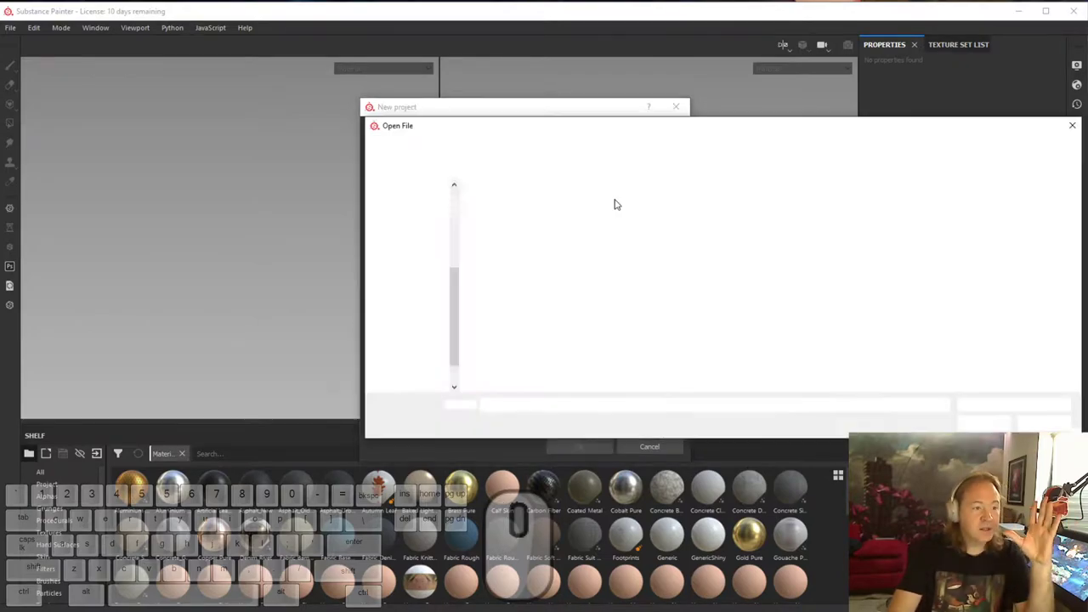
pyautogui.moveTo(502, 113); pyautogui.dragTo(445, 102)
pyautogui.moveTo(583, 107); pyautogui.dragTo(1087, 107)
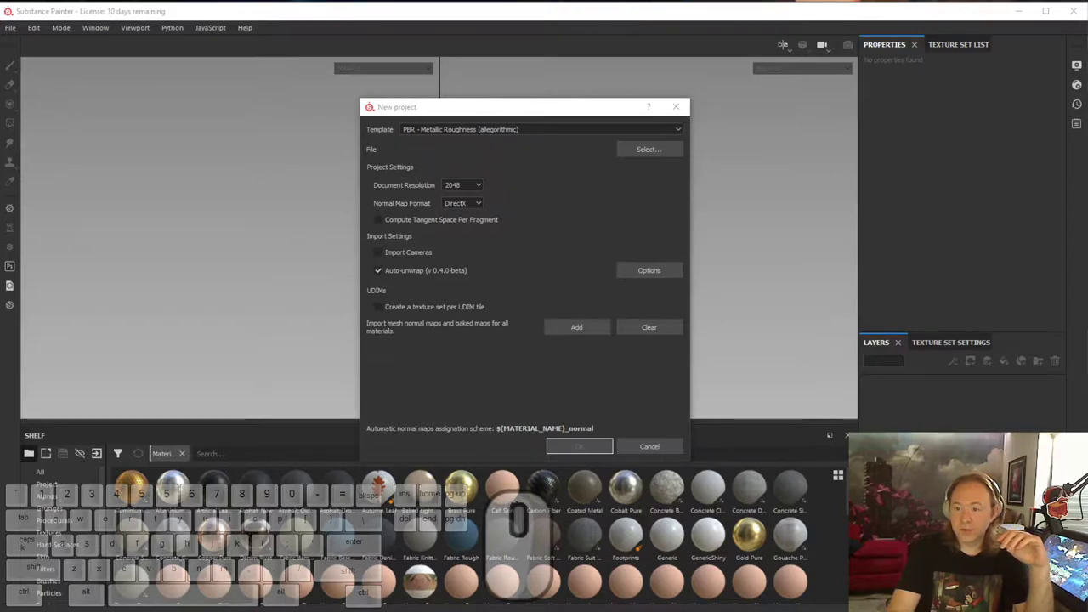
pyautogui.click(648, 148)
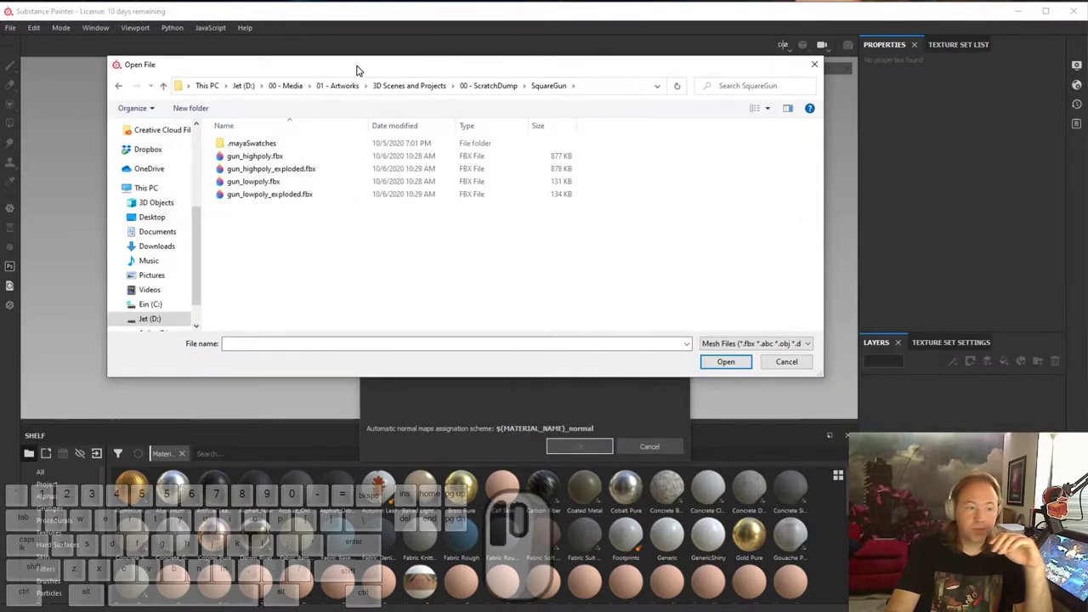
pyautogui.moveTo(438, 92); pyautogui.dragTo(453, 94)
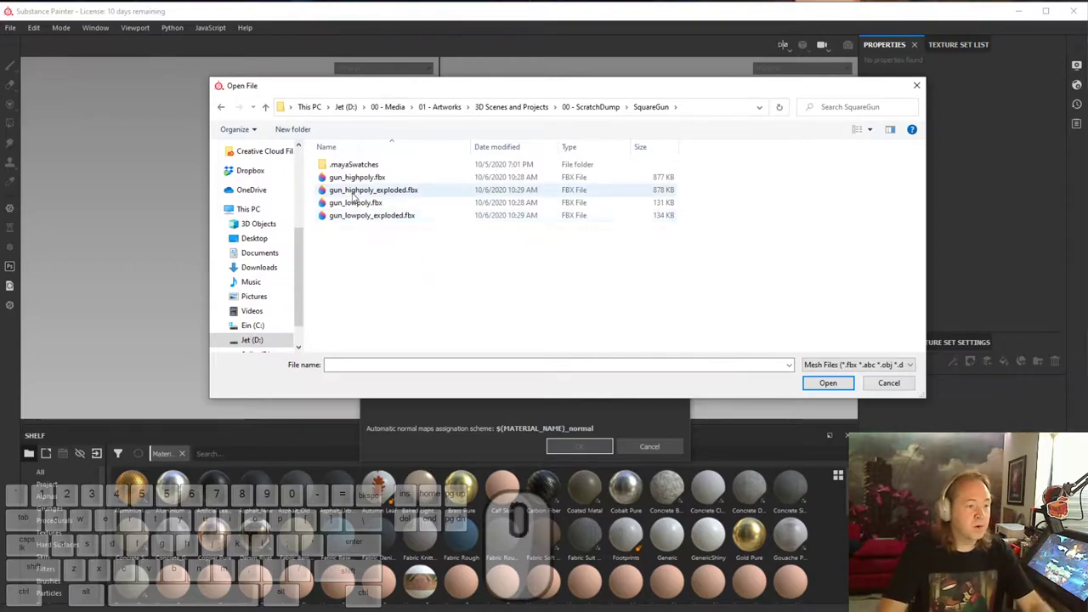
pyautogui.click(390, 217)
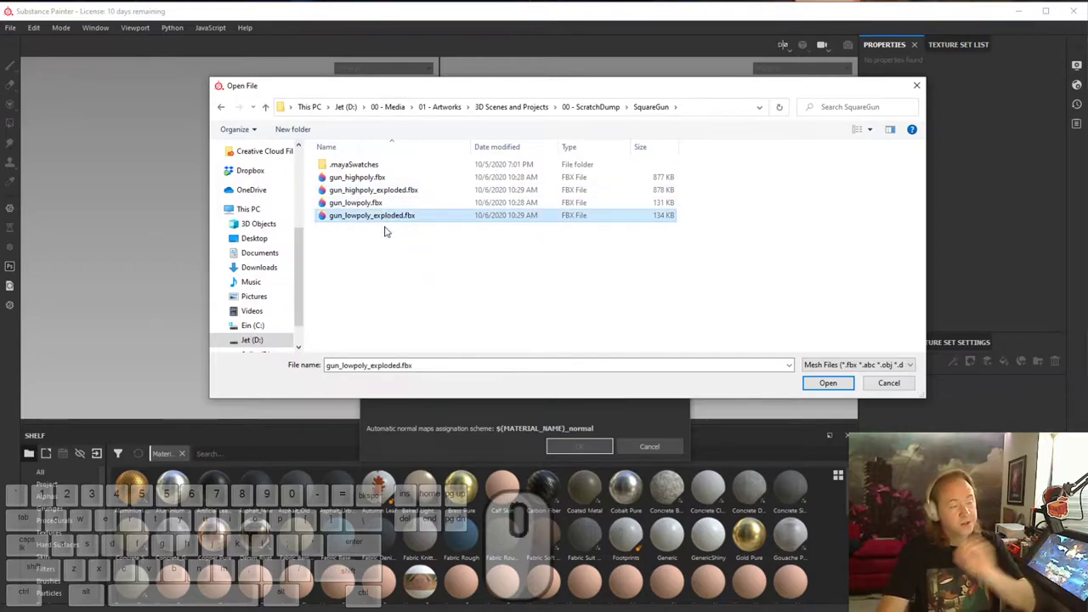
pyautogui.click(827, 383)
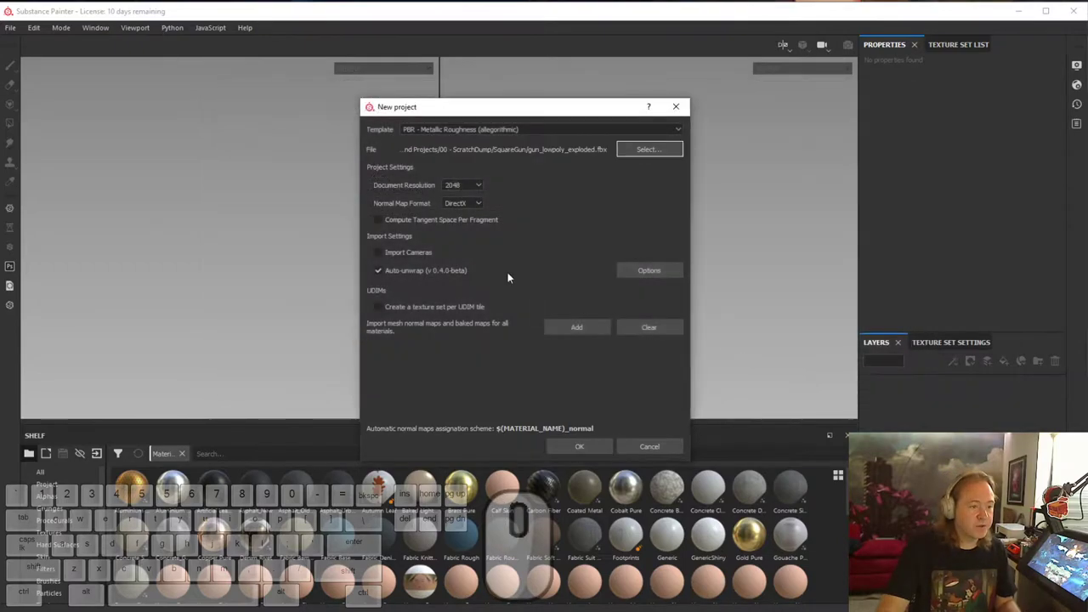
# Create the new project with the chosen mesh and settings, and fit the whole UV tile in the 2D view
pyautogui.click(591, 445)
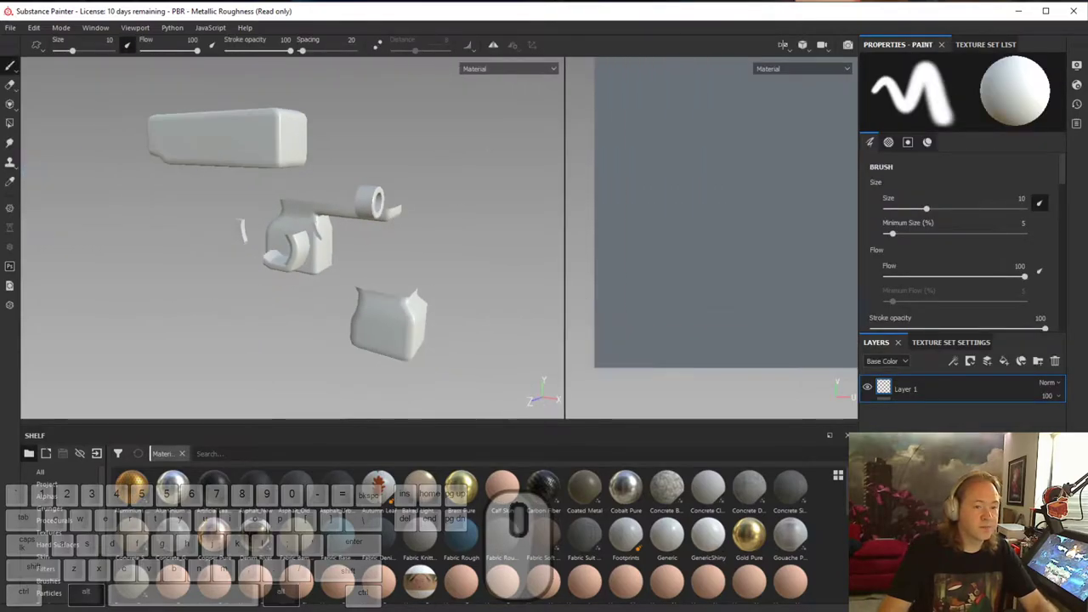
pyautogui.keyDown('alt'); pyautogui.moveTo(875, 222); pyautogui.dragTo(910, 219, button='right'); pyautogui.keyUp('alt')
pyautogui.keyDown('alt'); pyautogui.moveTo(729, 213); pyautogui.dragTo(773, 249, button='middle'); pyautogui.keyUp('alt')
pyautogui.keyDown('alt'); pyautogui.moveTo(773, 250); pyautogui.dragTo(724, 236, button='right'); pyautogui.keyUp('alt')
pyautogui.keyDown('alt'); pyautogui.moveTo(724, 236); pyautogui.dragTo(692, 224, button='middle'); pyautogui.keyUp('alt')
pyautogui.press('[')
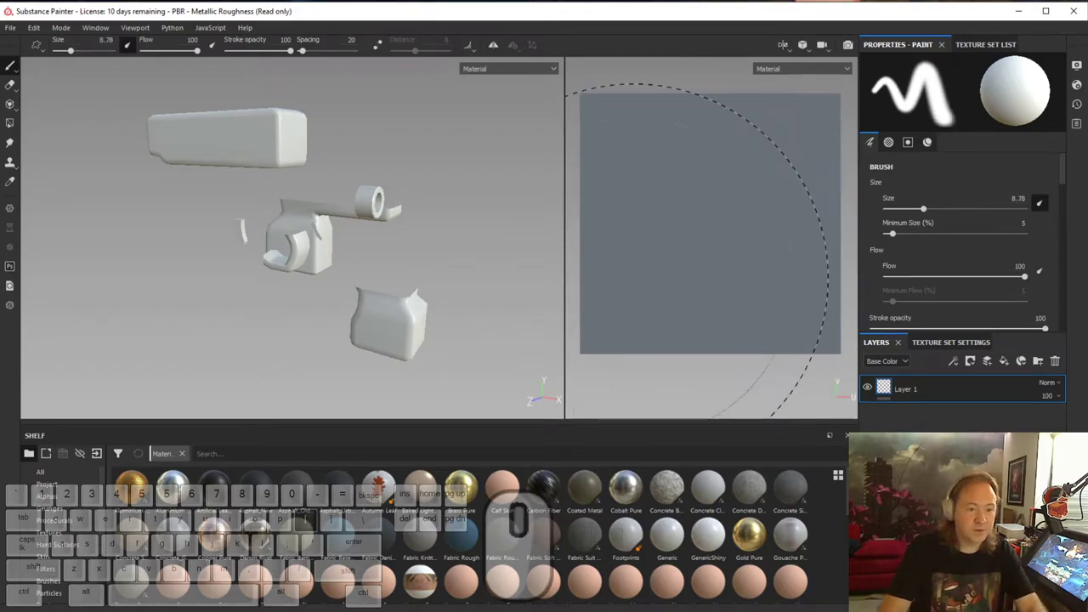
pyautogui.press(']')
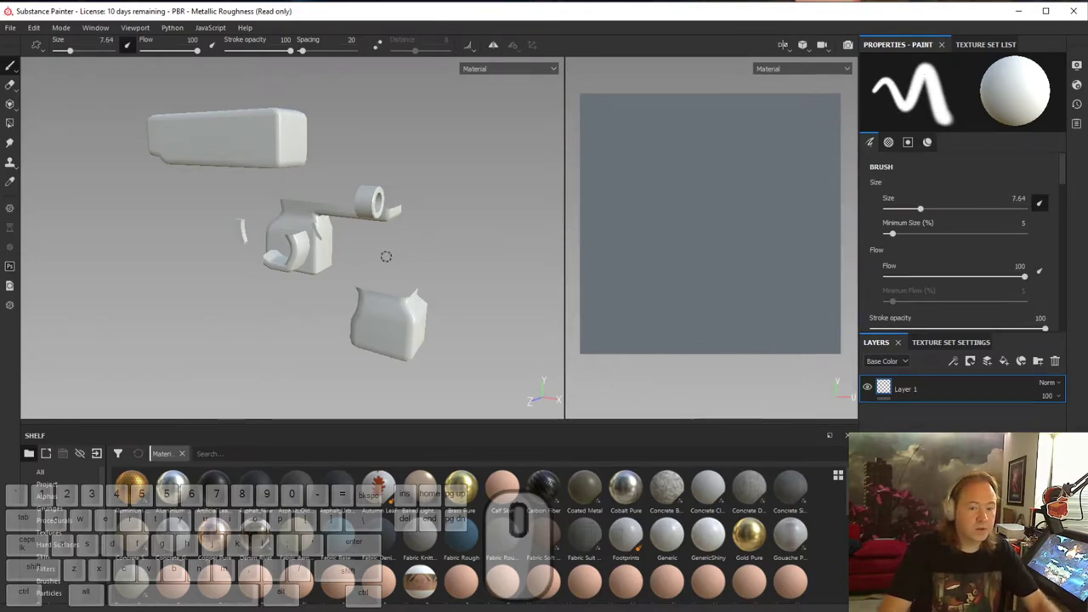
pyautogui.keyDown('alt'); pyautogui.moveTo(396, 257); pyautogui.dragTo(408, 258, button='middle'); pyautogui.keyUp('alt')
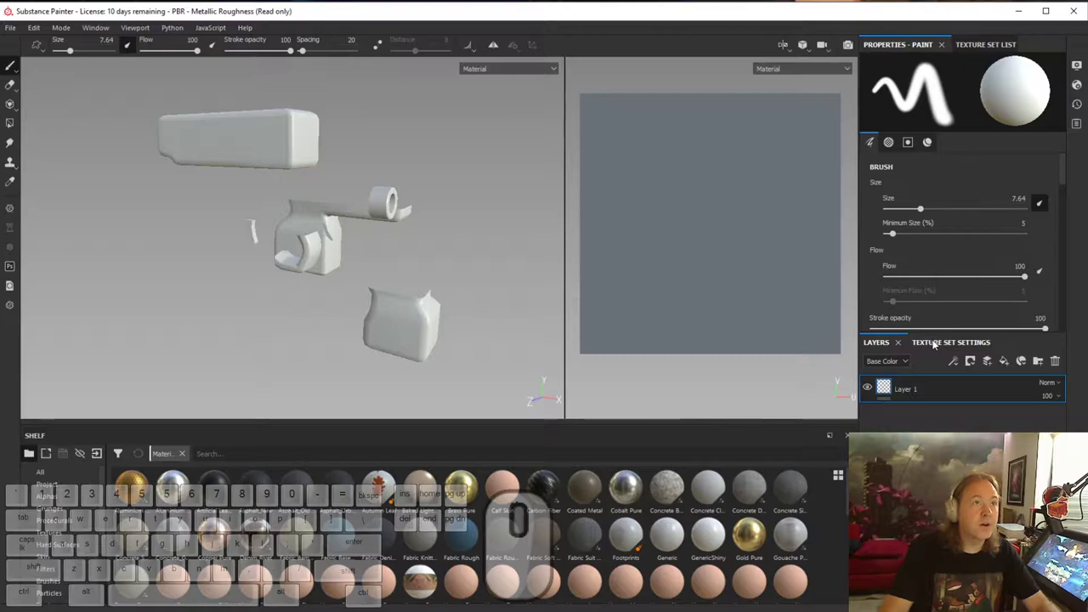
# Open the mesh map baking settings for the phong1 texture set and set the output size to 2048
pyautogui.click(933, 343)
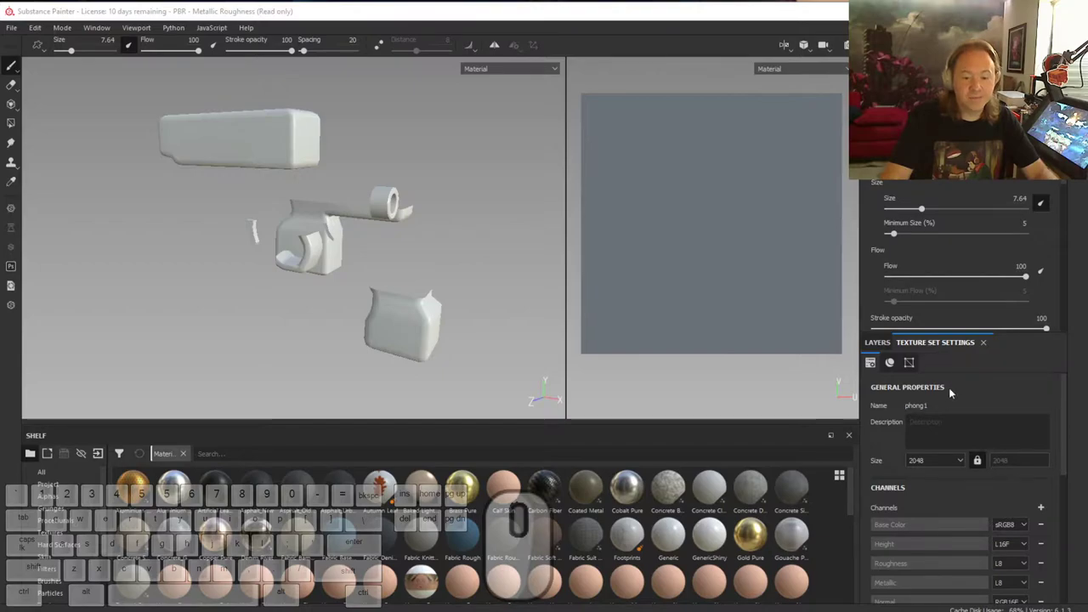
pyautogui.scroll(-4, 1000, 542)
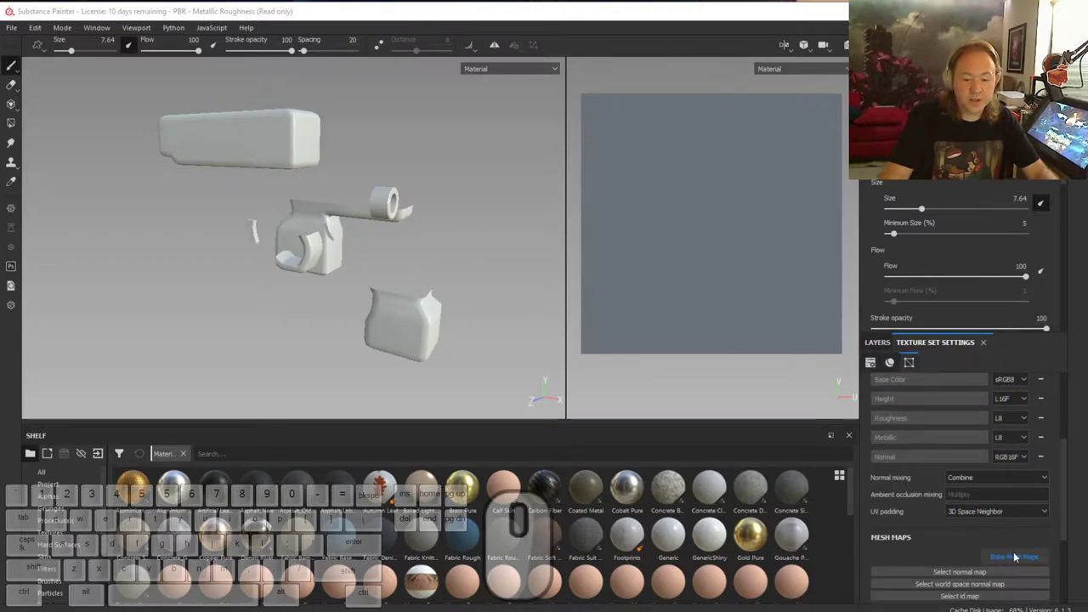
pyautogui.click(1035, 561)
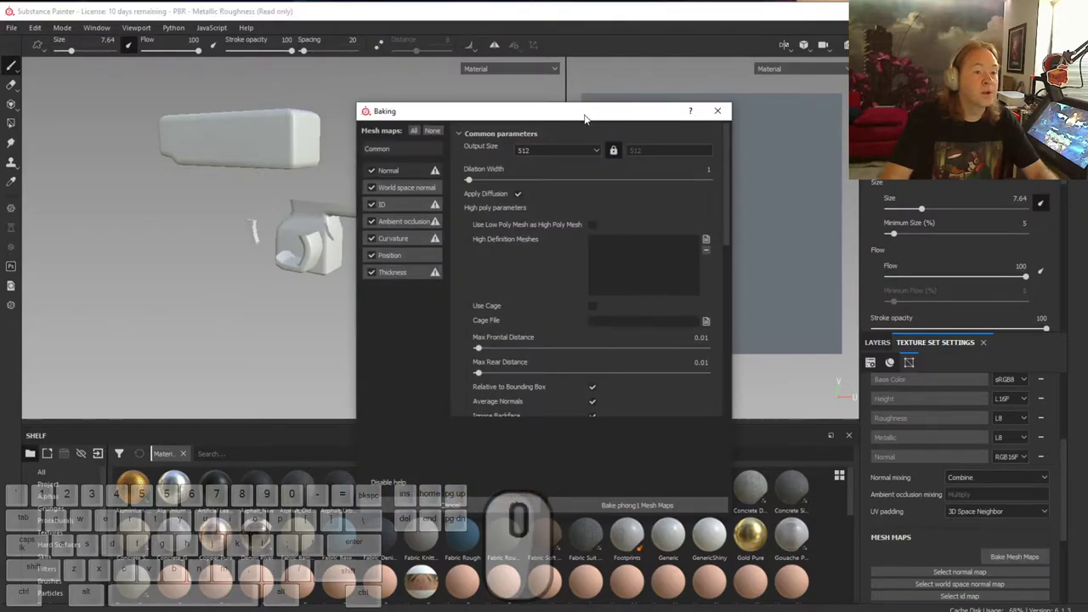
pyautogui.moveTo(584, 119); pyautogui.dragTo(758, 82)
pyautogui.click(717, 112)
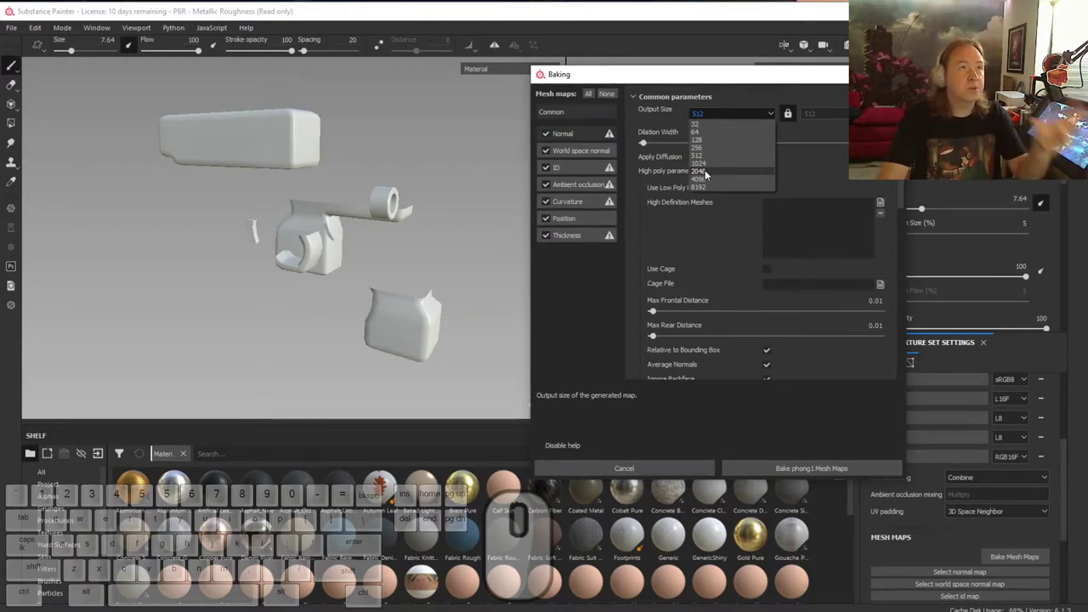
pyautogui.click(705, 170)
pyautogui.moveTo(706, 79); pyautogui.dragTo(450, 56)
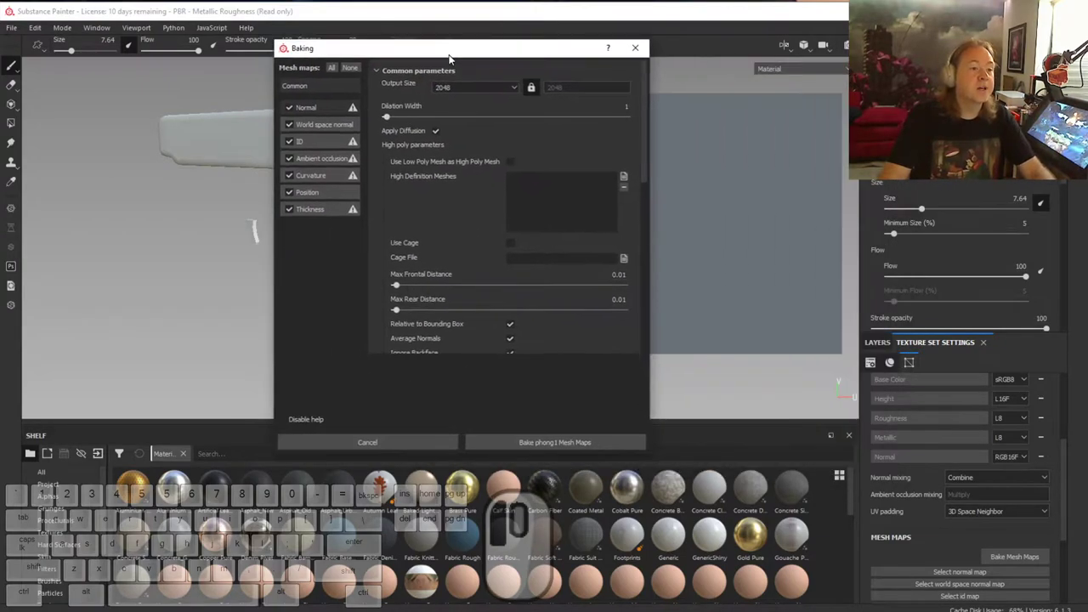